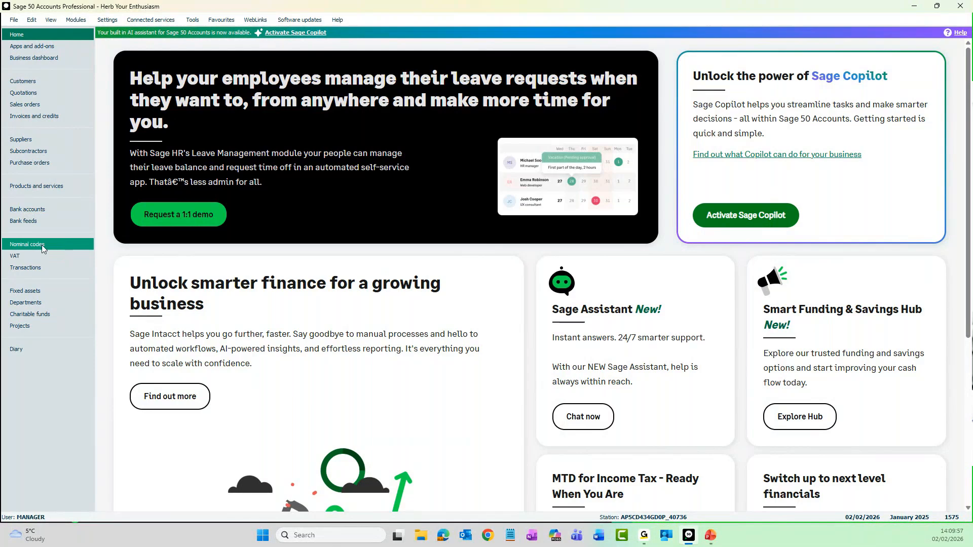
Step: Open the Default Layout of Accounts chart of accounts for editing from the nominal codes and check it for errors
click(42, 246)
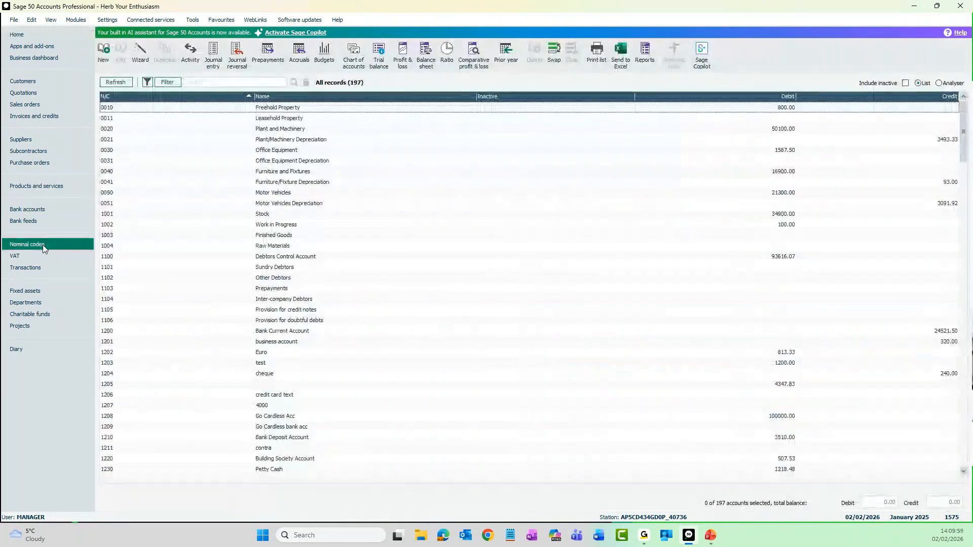
click(357, 68)
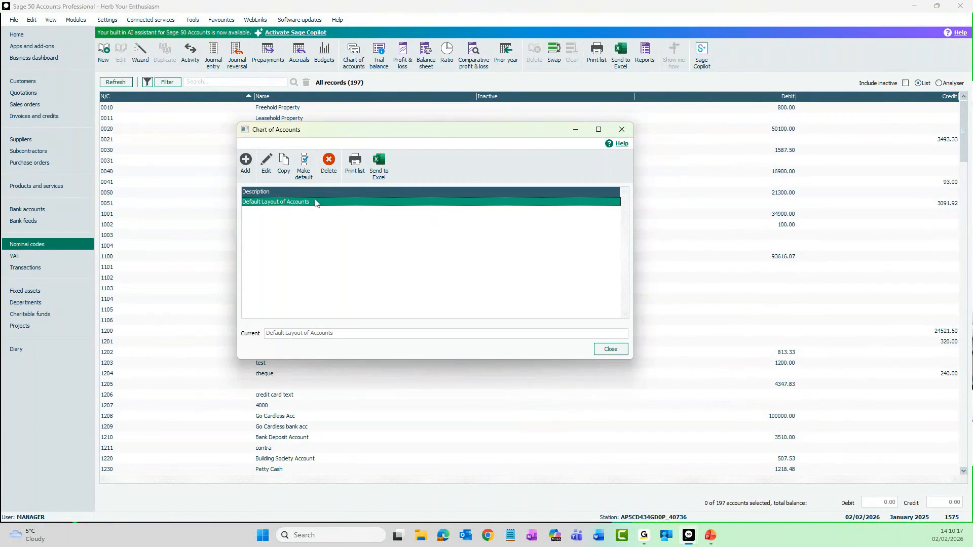
click(267, 172)
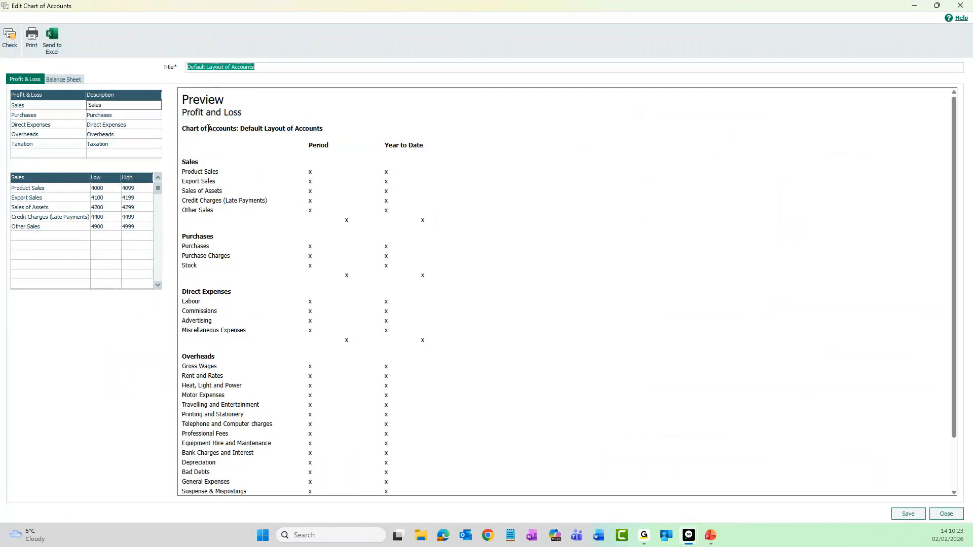
click(10, 51)
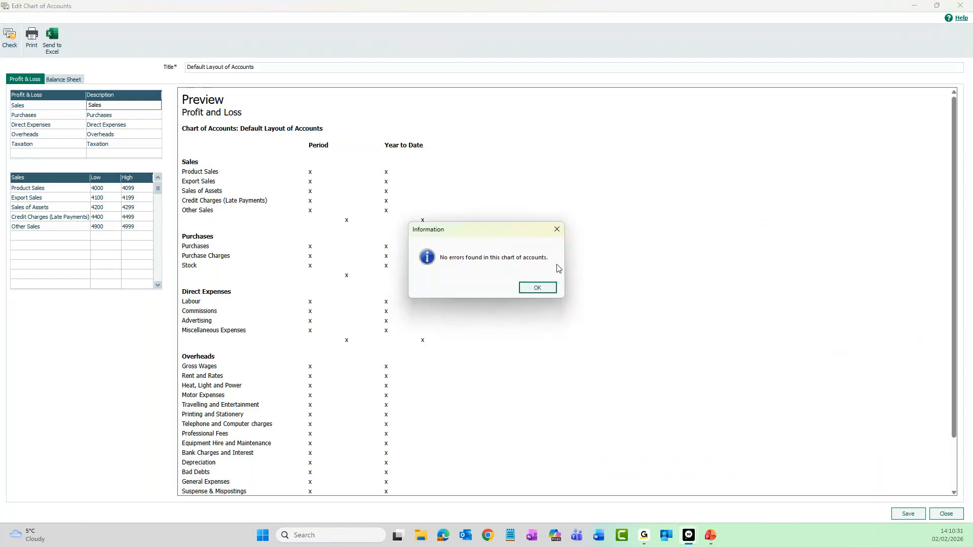
click(537, 288)
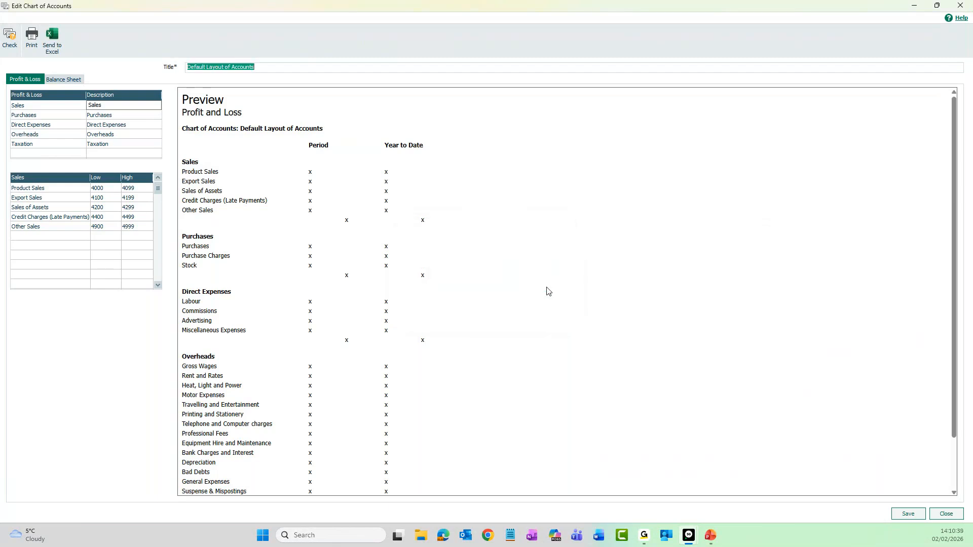
Step: Set the high code of the Product Sales range to 4000 and save the chart of accounts despite it being incomplete
click(139, 191)
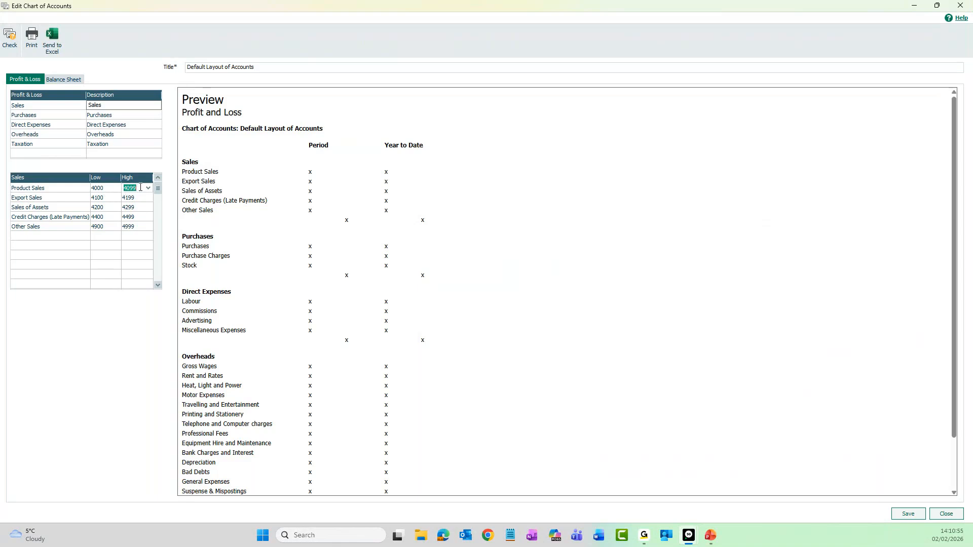
text(409)
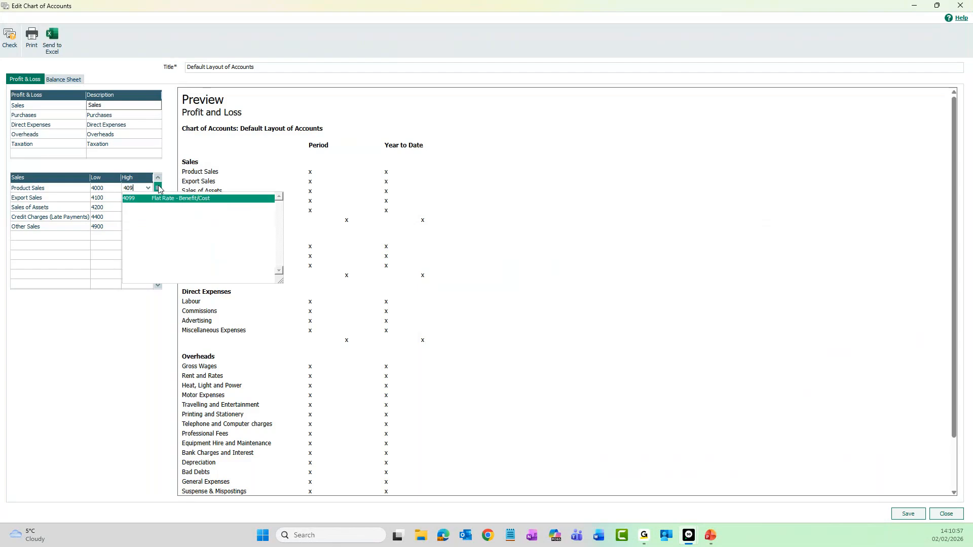
key(BackSpace)
text(00)
click(95, 307)
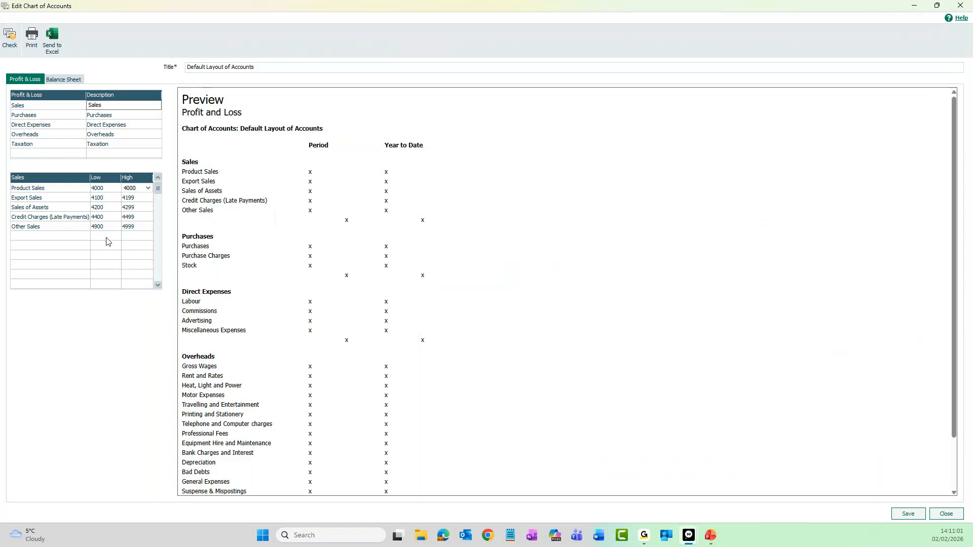
click(908, 514)
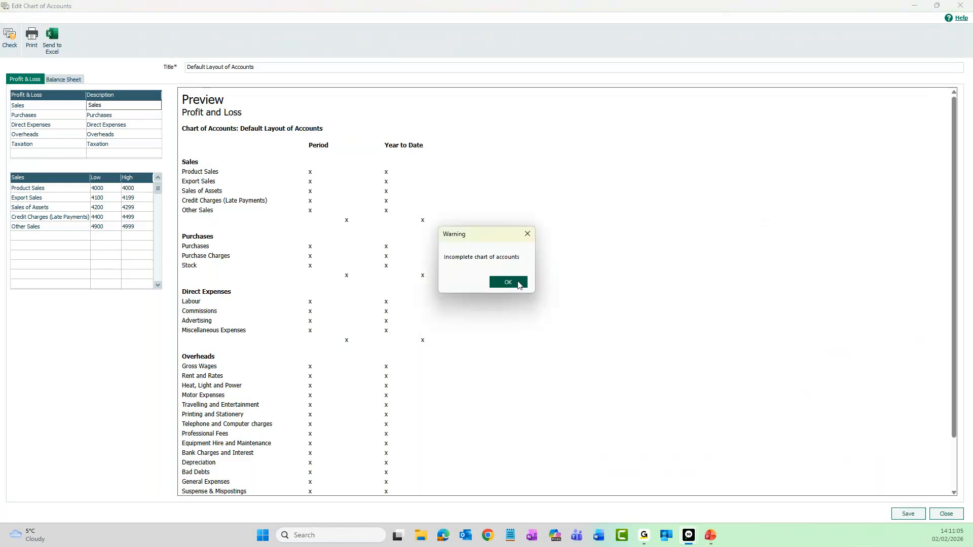
click(508, 282)
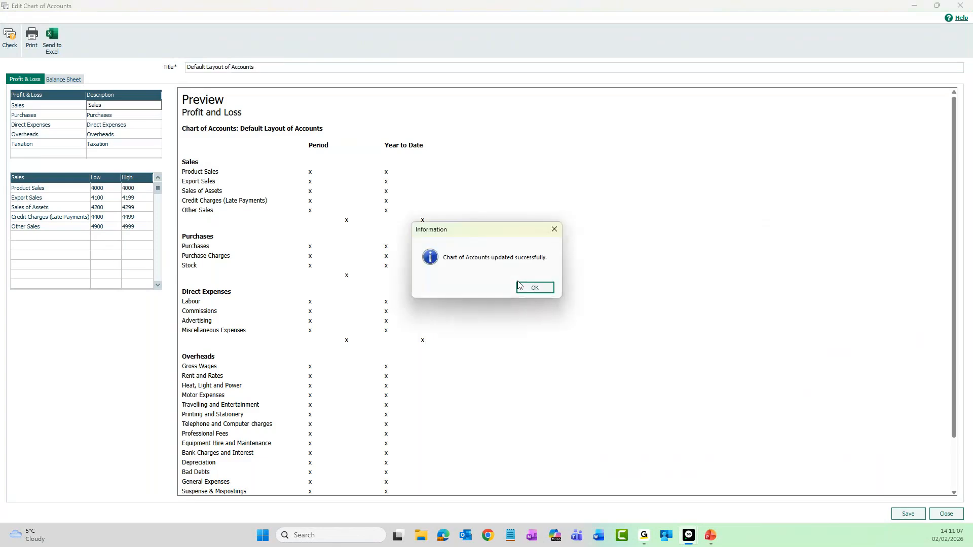
click(545, 289)
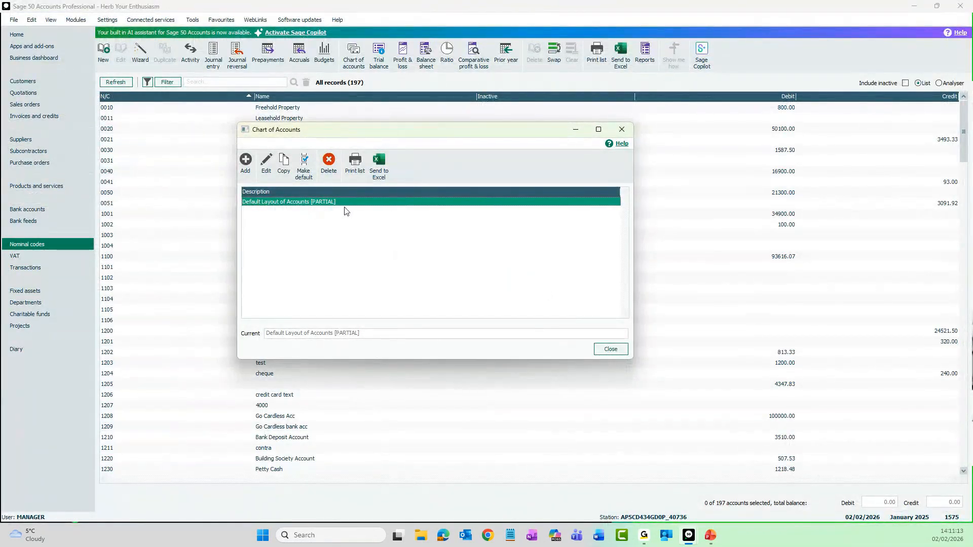
Step: Reopen the partial chart of accounts, run the error check to a preview, and examine the nominal codes listed in the report
click(267, 172)
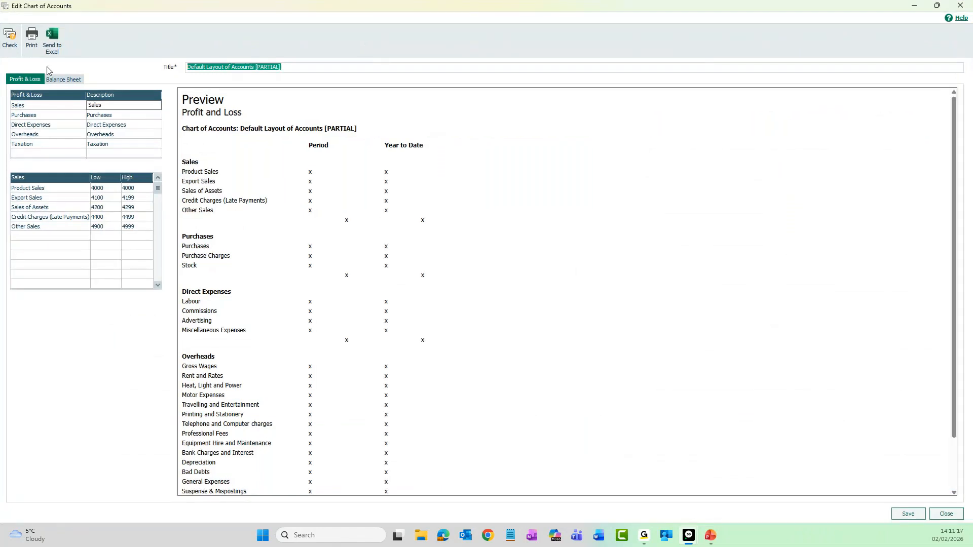
click(11, 41)
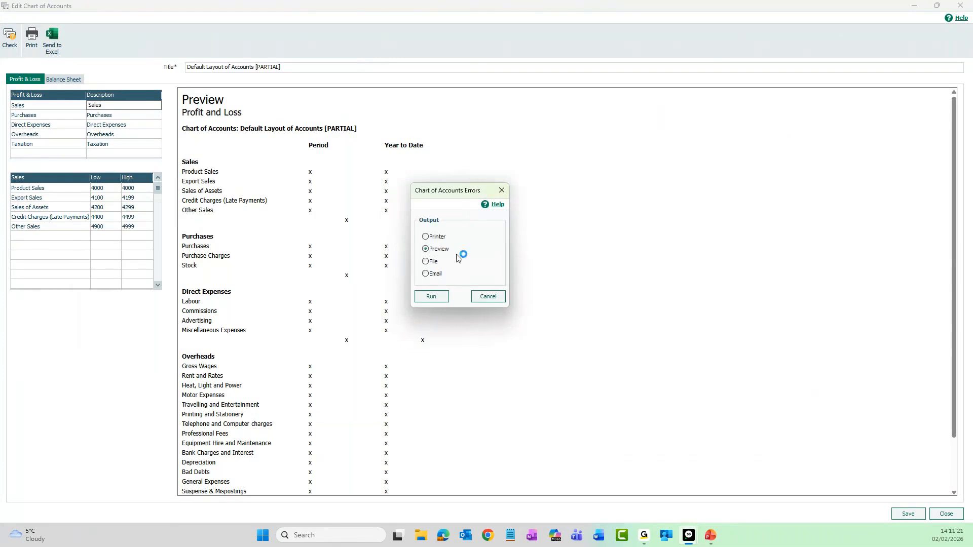
click(443, 298)
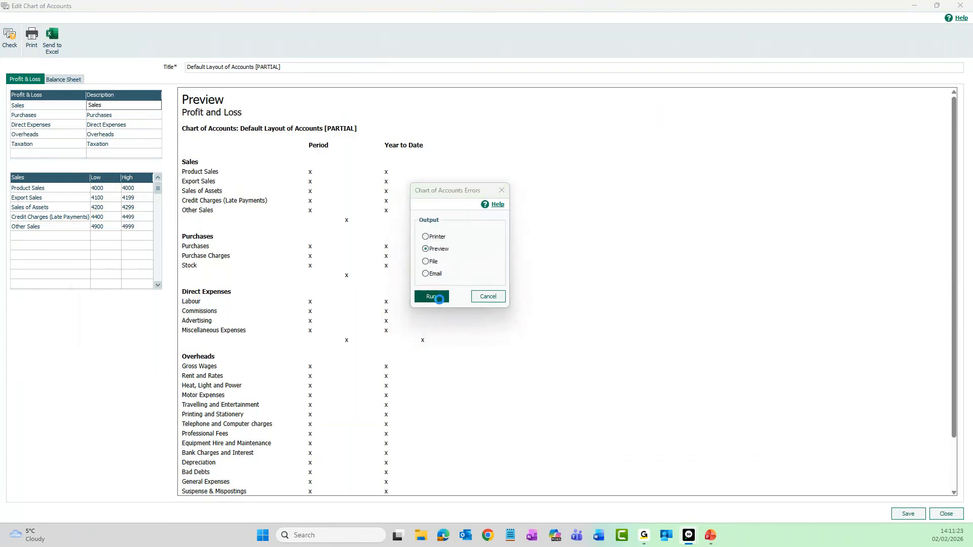
double_click(444, 120)
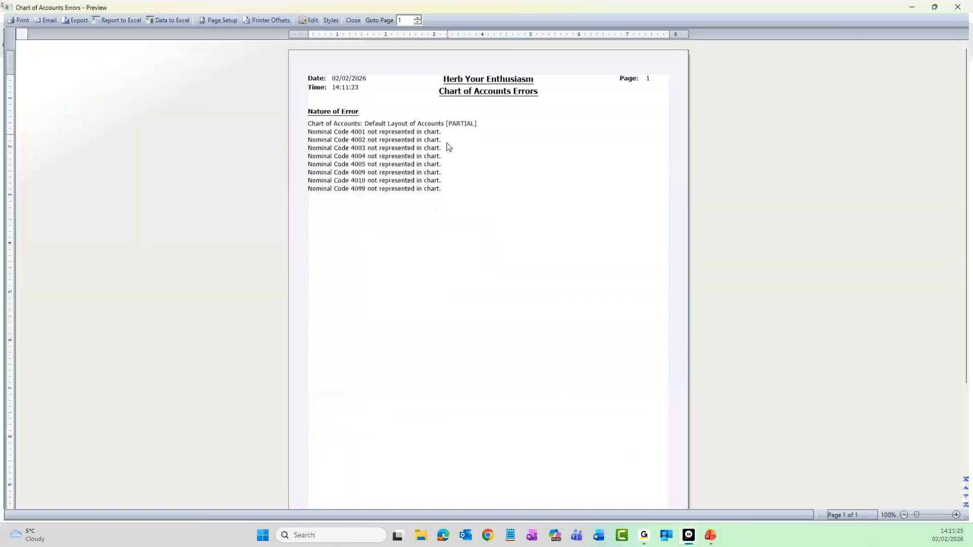
scroll(434, 263, up, 2)
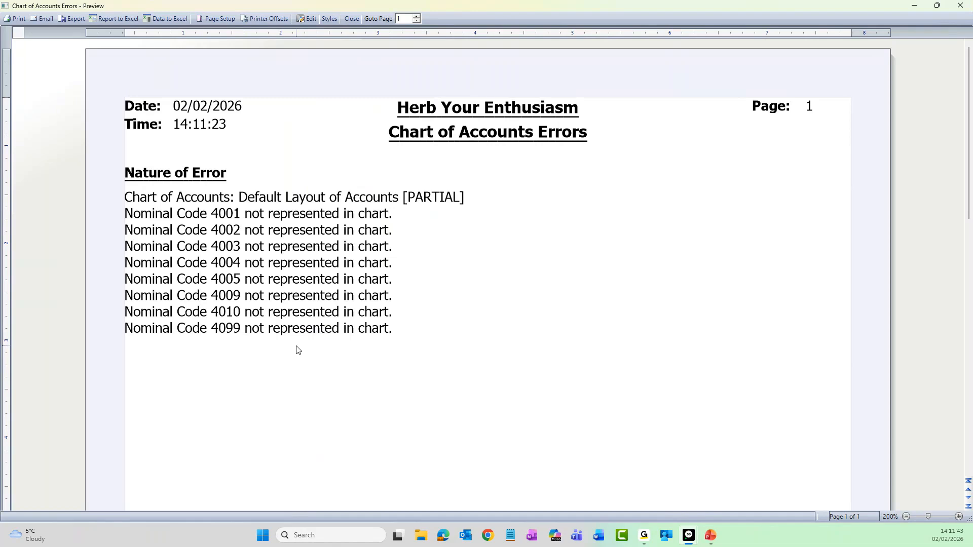
click(959, 6)
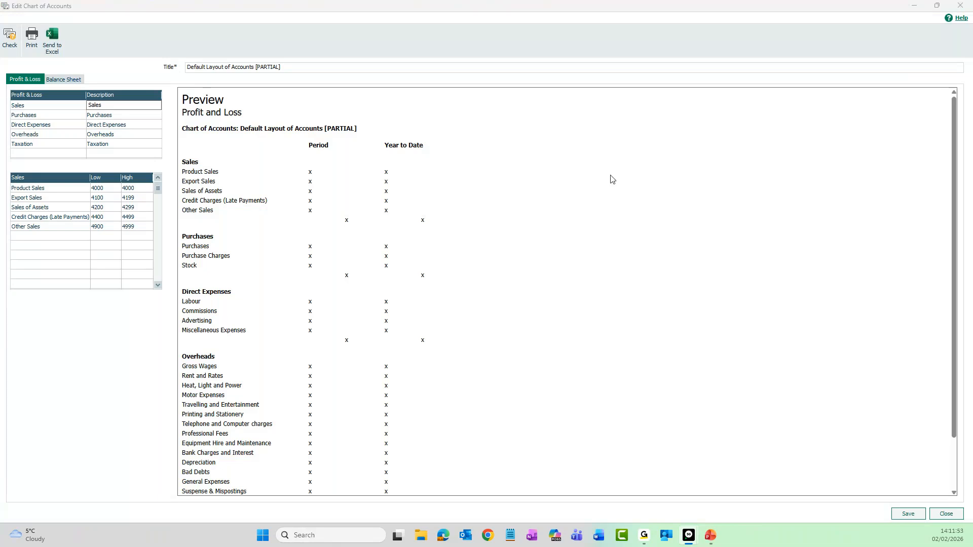
Step: Set the high code of the Product Sales range to 4099, save the chart of accounts, and close the chart list
click(136, 188)
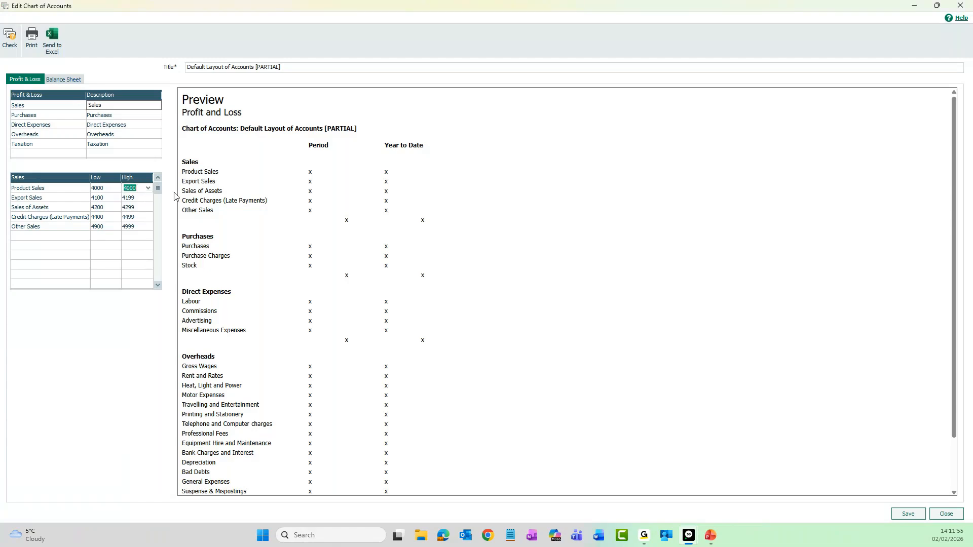
key(Left)
key(BackSpace)
key(BackSpace)
text(99)
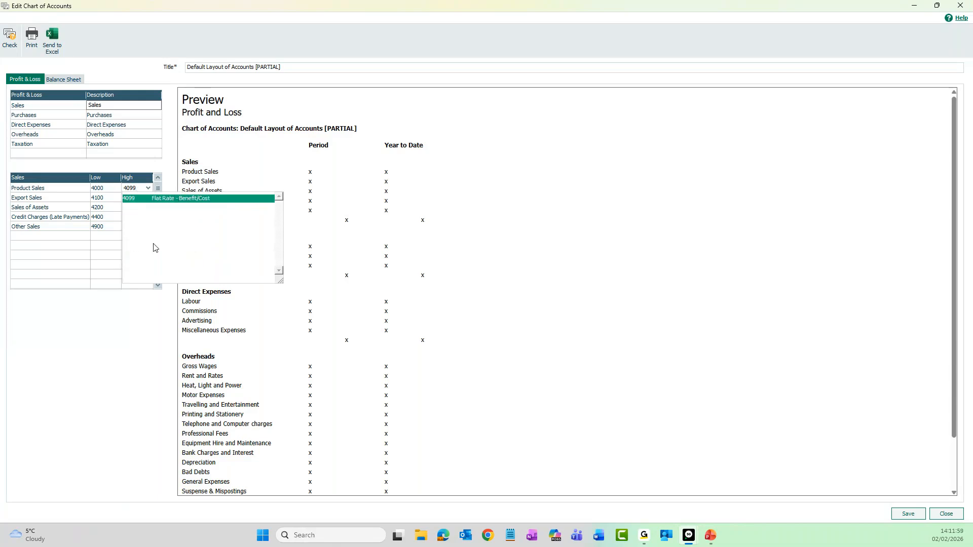
click(908, 515)
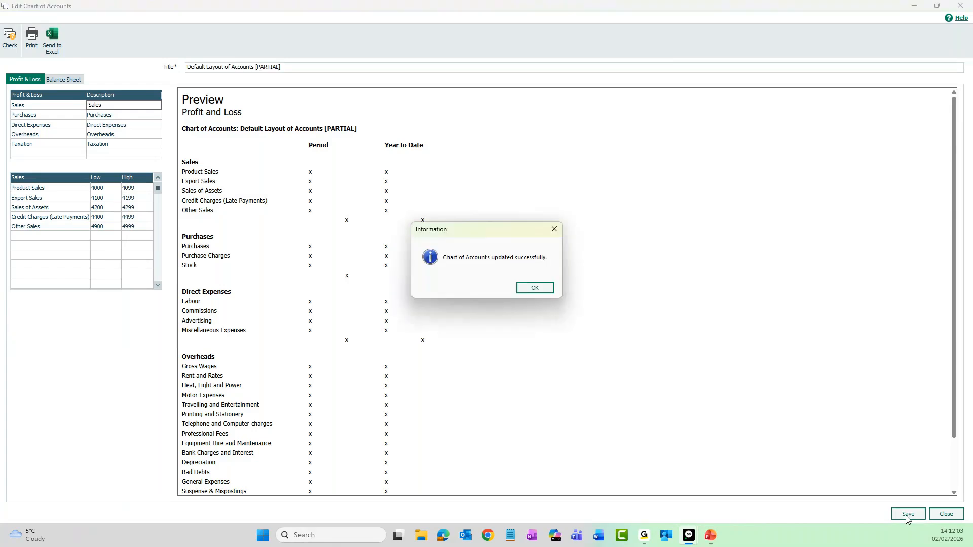
click(530, 290)
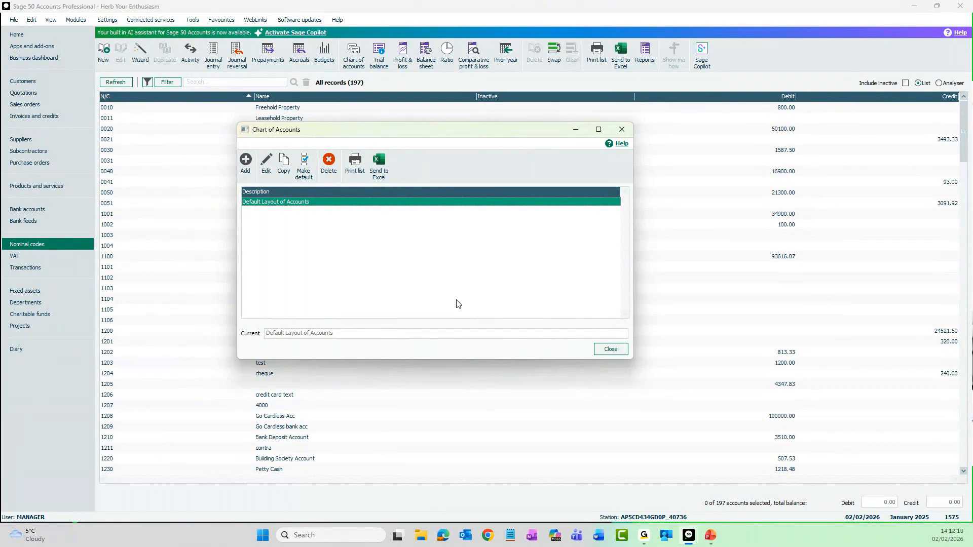
click(614, 349)
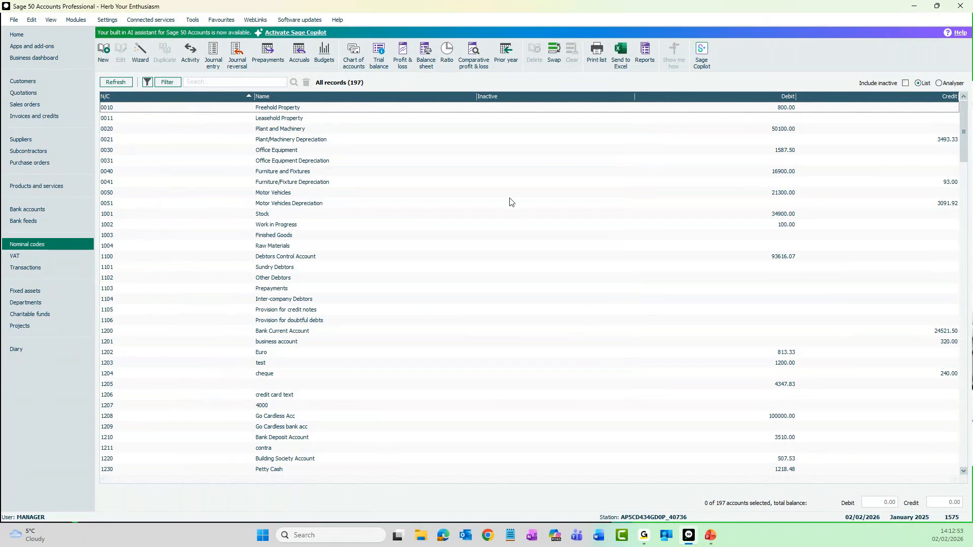
Step: Run the Period Trial Balance as a preview up to 12: December 2025 for all records
click(383, 67)
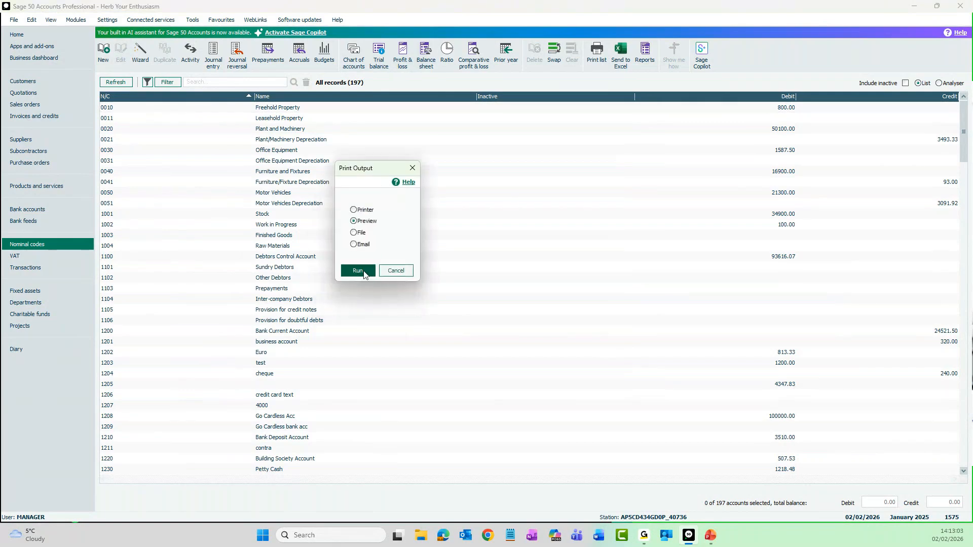
click(366, 273)
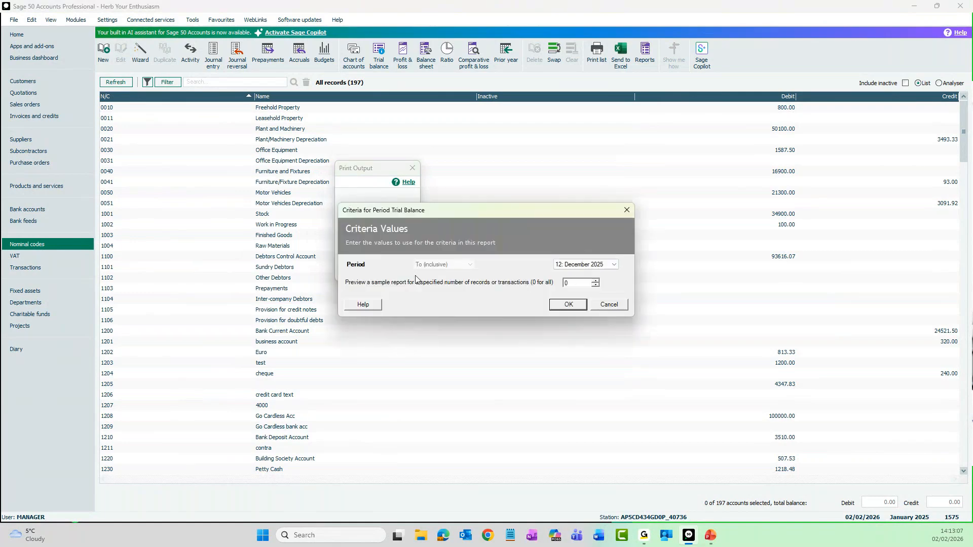
click(615, 266)
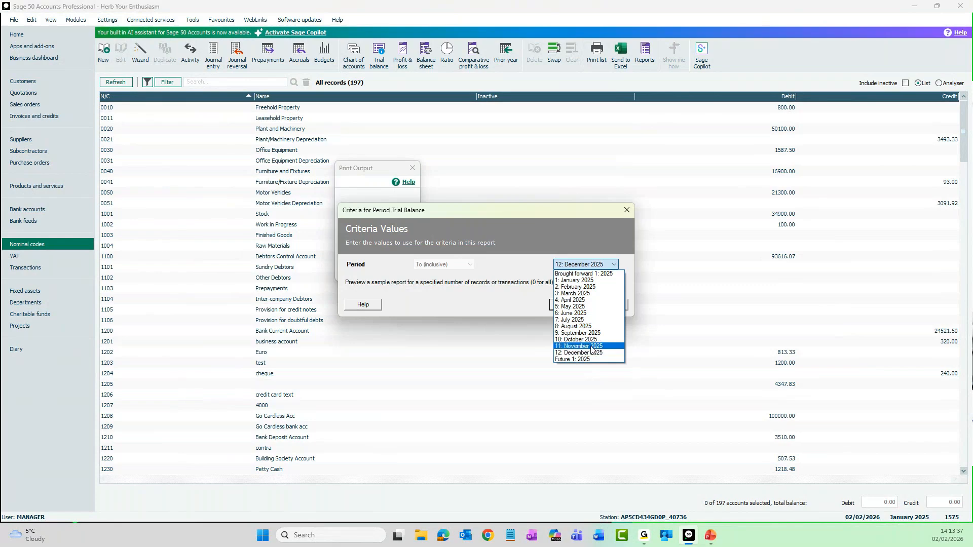
click(510, 305)
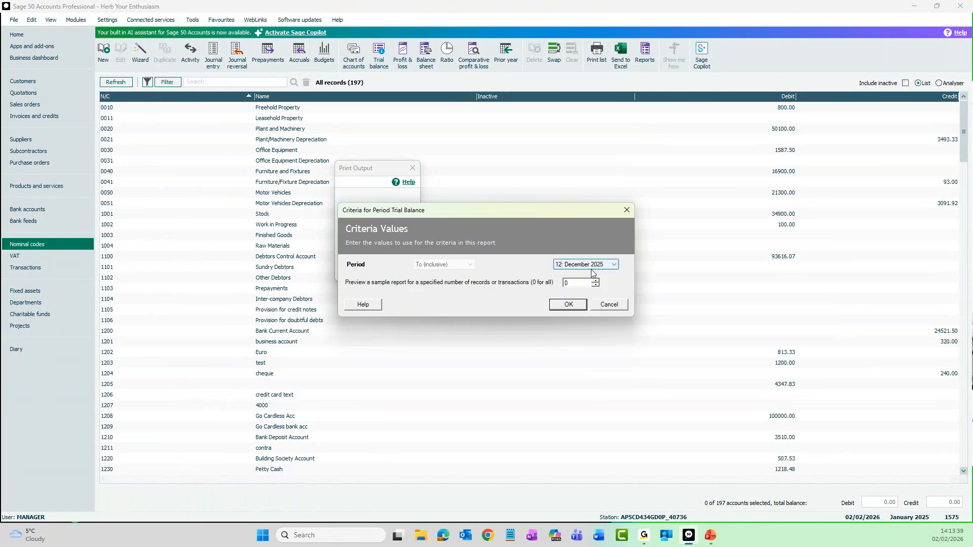
click(569, 305)
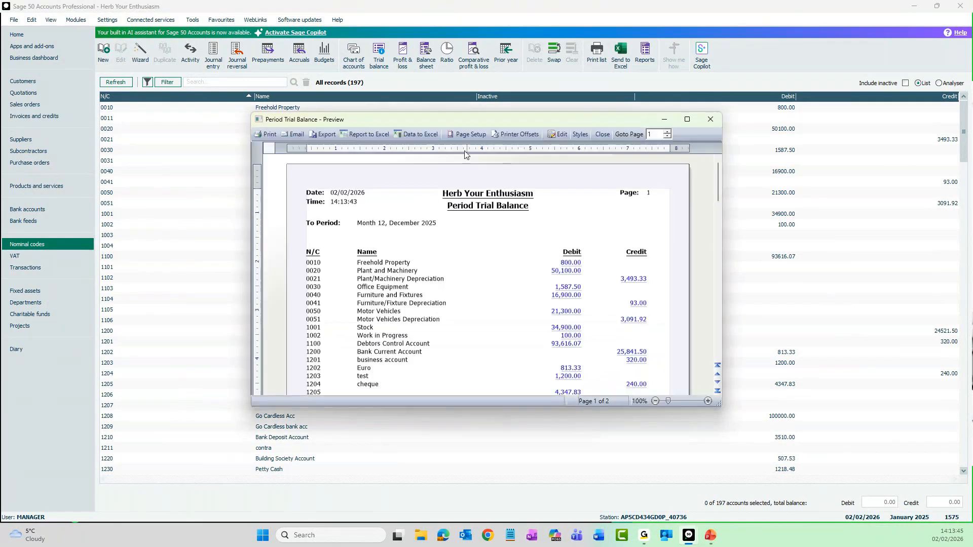
Step: Maximise and enlarge the Period Trial Balance preview and examine its nominal code balances down to the end of the first page
double_click(480, 122)
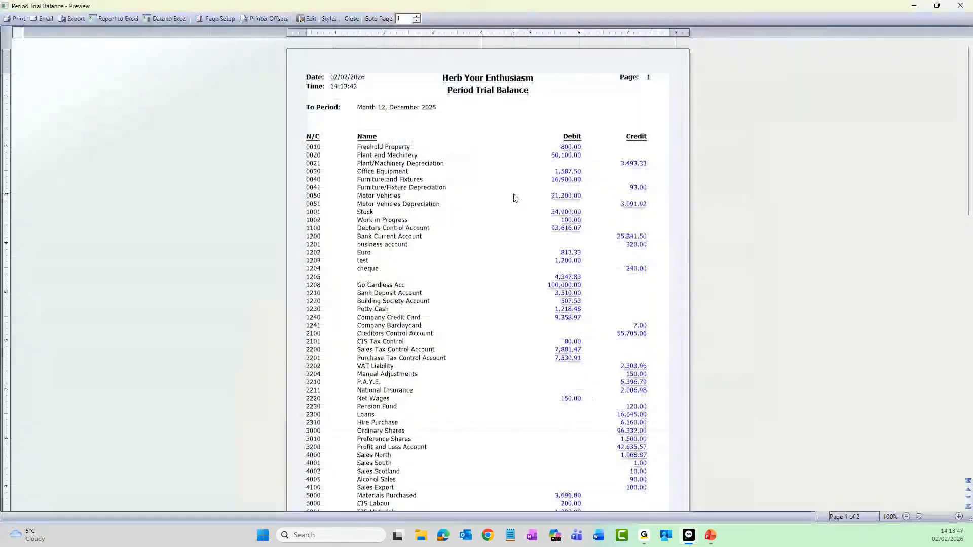
scroll(515, 198, up, 1)
scroll(515, 198, up, 1)
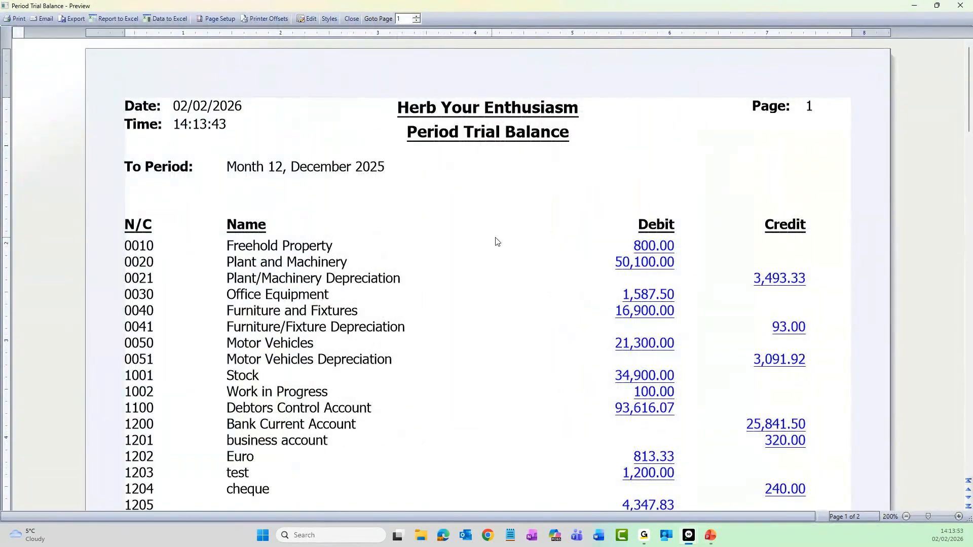
scroll(488, 239, down, 10)
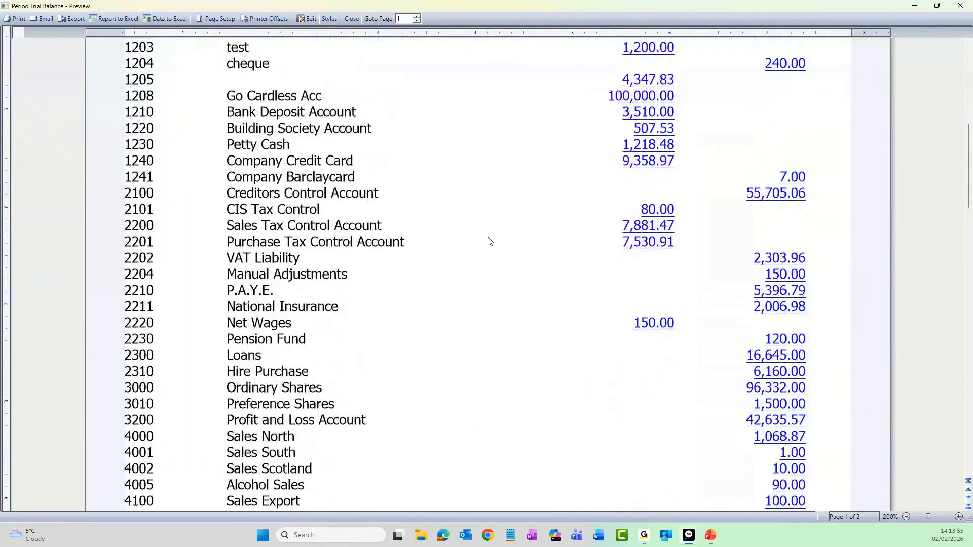
scroll(489, 240, down, 1)
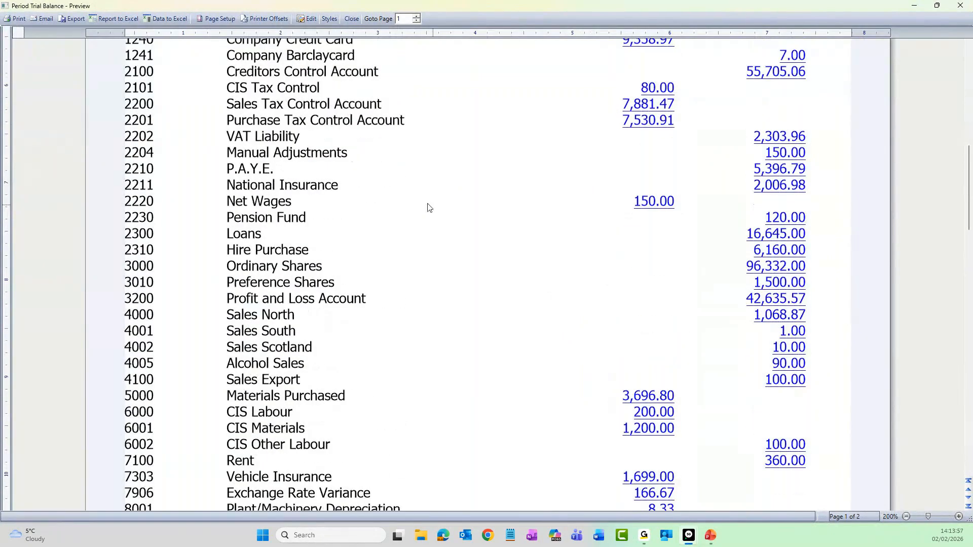
scroll(448, 215, down, 3)
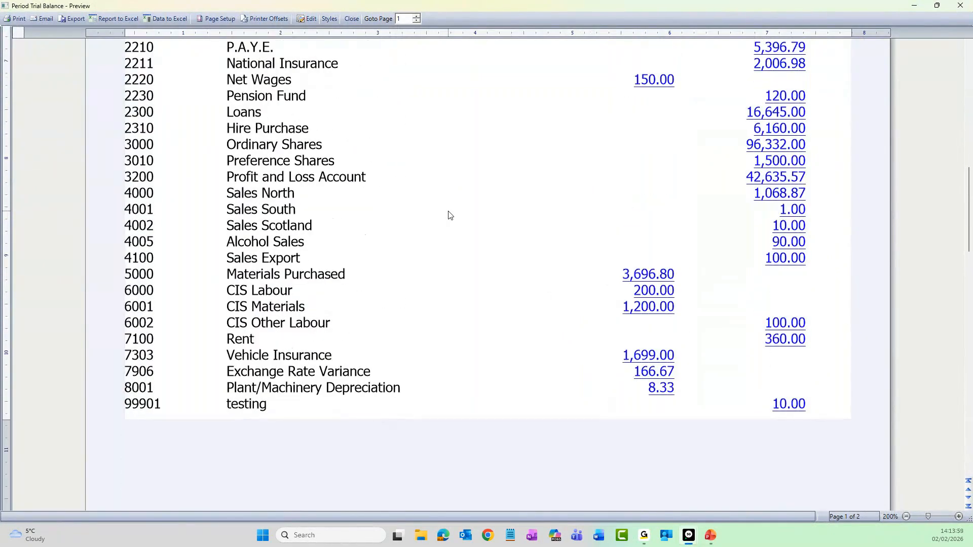
scroll(449, 214, up, 14)
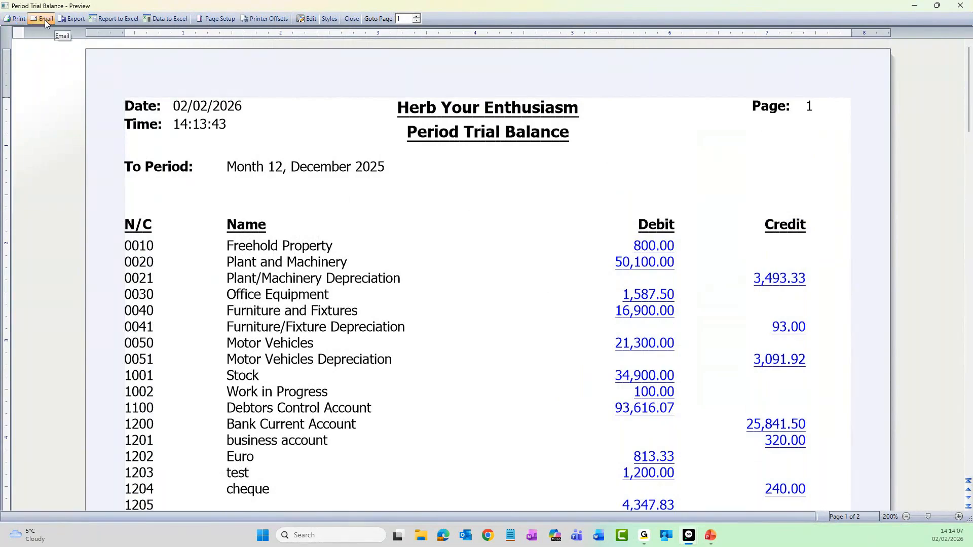
Step: Open the PDF export of the trial balance, cancel it without saving, and close the report preview
click(75, 23)
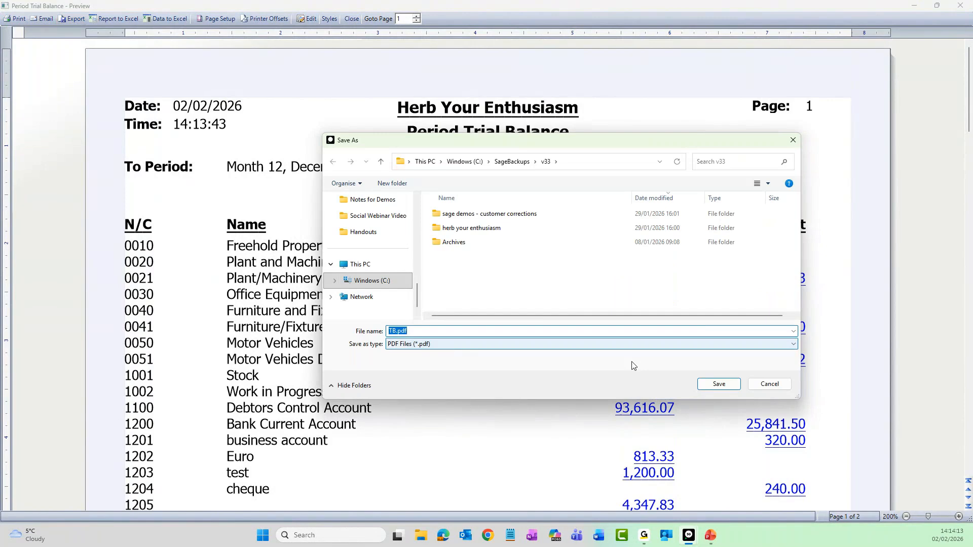
click(763, 388)
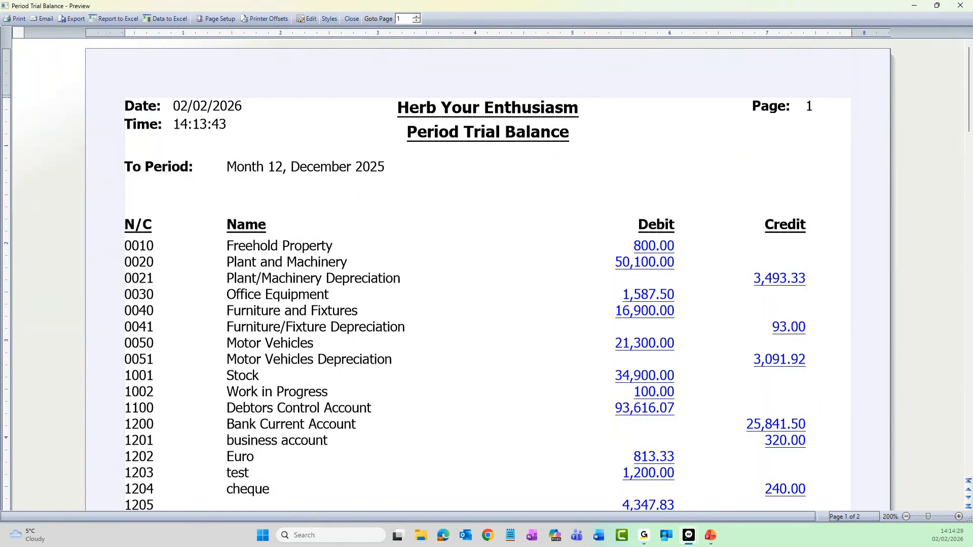
click(961, 9)
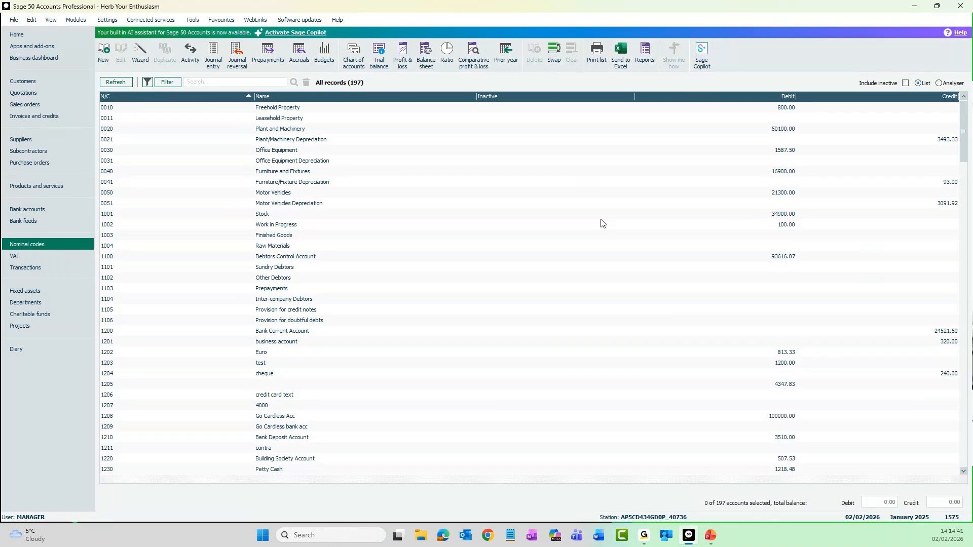
Step: Open the company backup settings, agreeing to close all other open windows
click(15, 21)
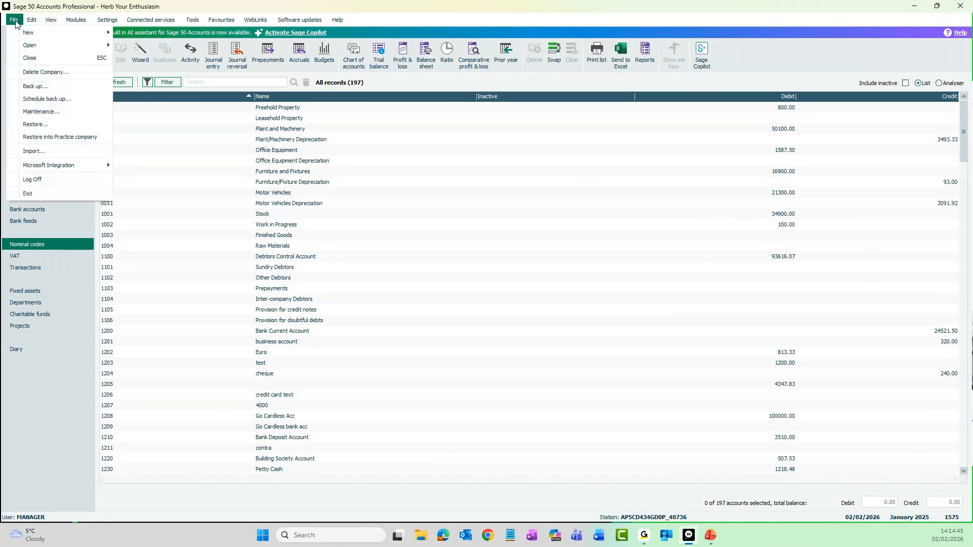
click(63, 92)
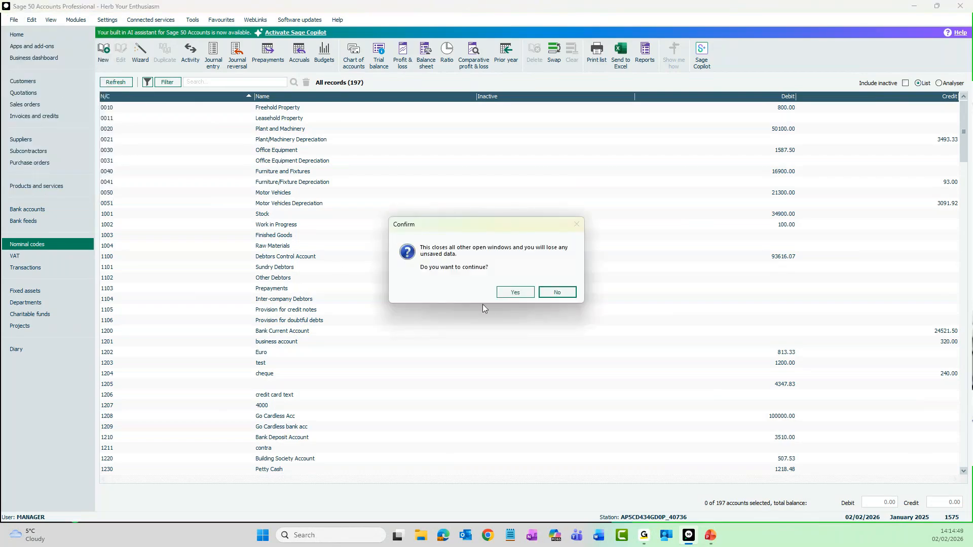
click(508, 294)
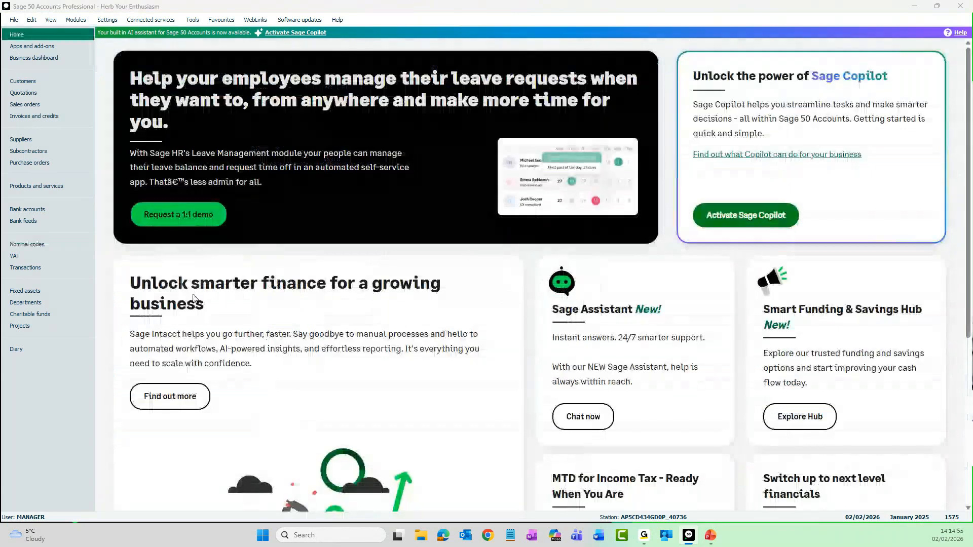
drag(0, 240, 527, 160)
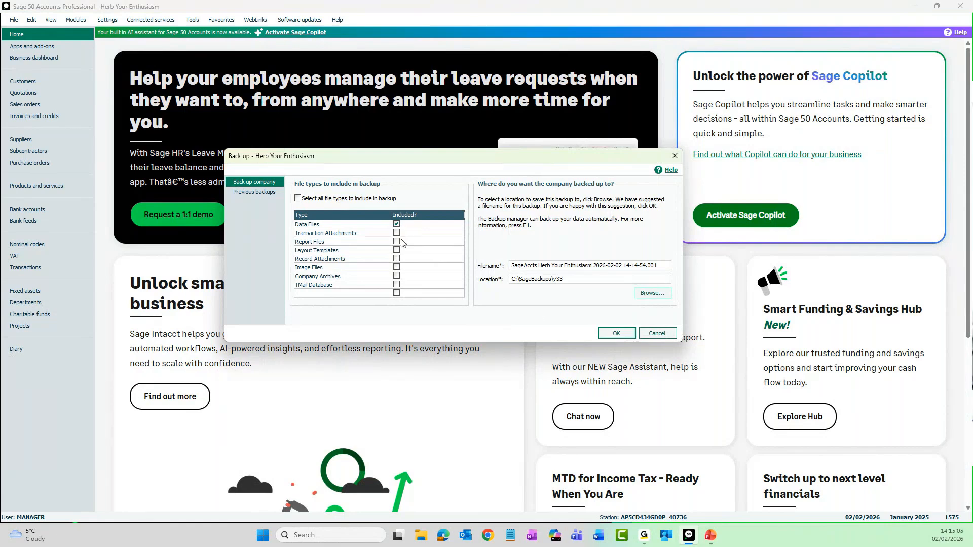
click(398, 286)
click(397, 276)
click(397, 284)
click(396, 277)
Step: Start the backup of the data files to C:\SageBackups\v33 with the suggested filename, checking the data first
click(610, 335)
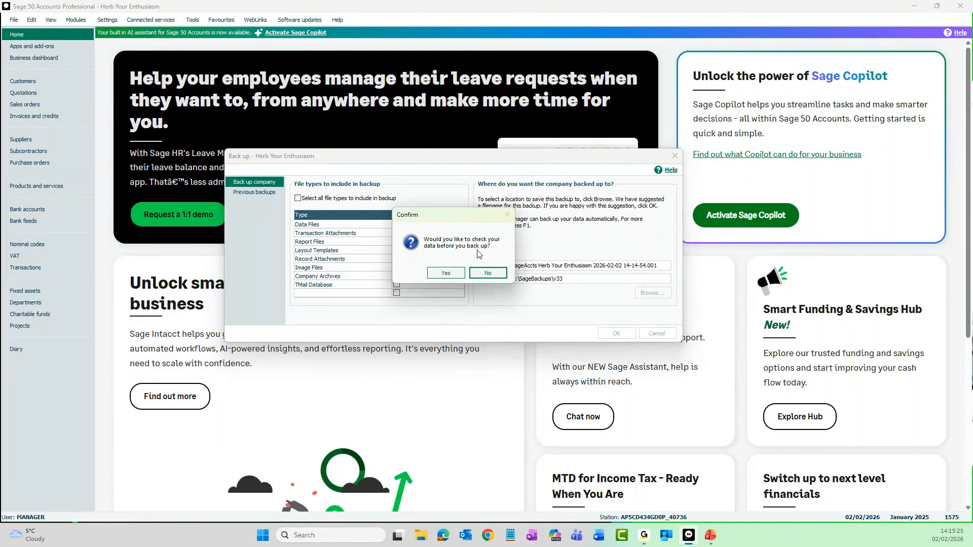
click(453, 275)
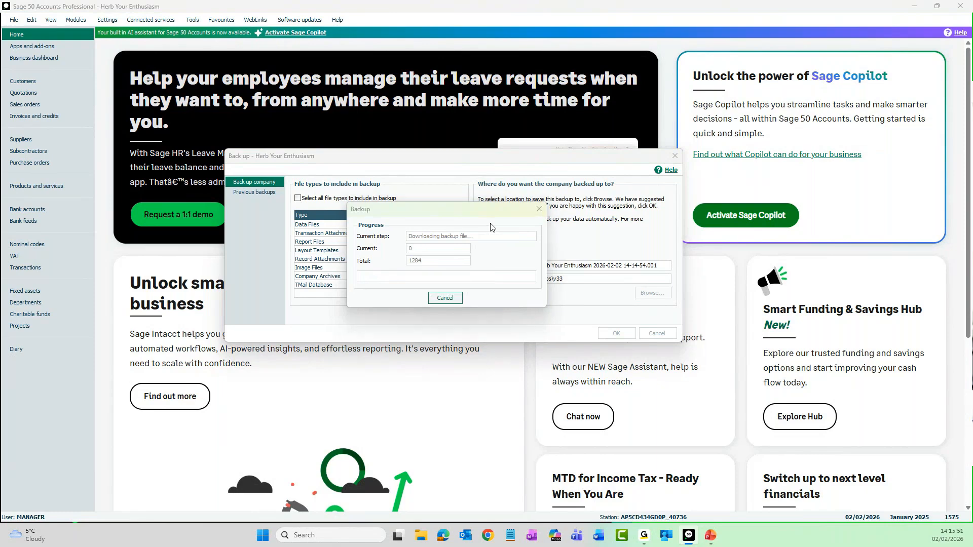
Step: Examine the errors, warnings and comments in the File Maintenance Problems Report, close it, and finish the backup
drag(0, 223, 480, 140)
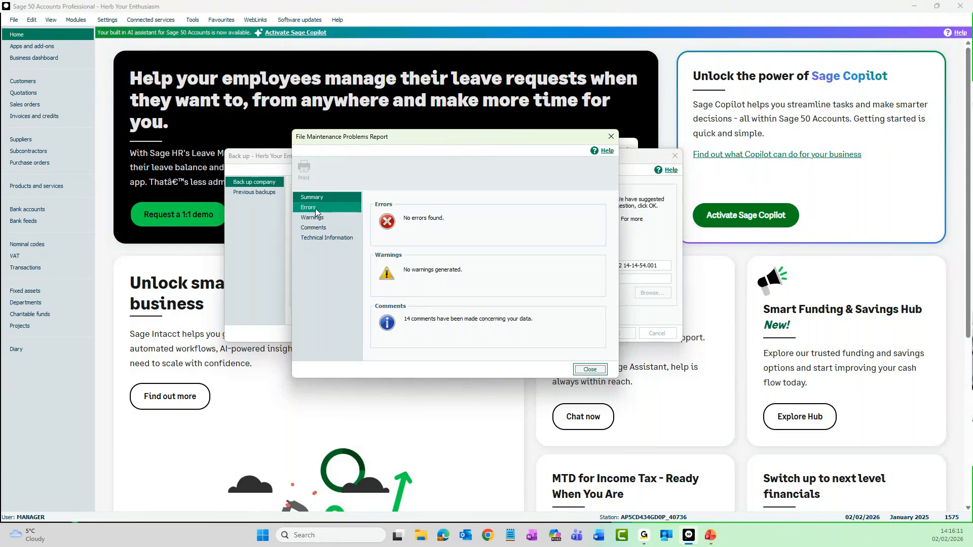
click(330, 209)
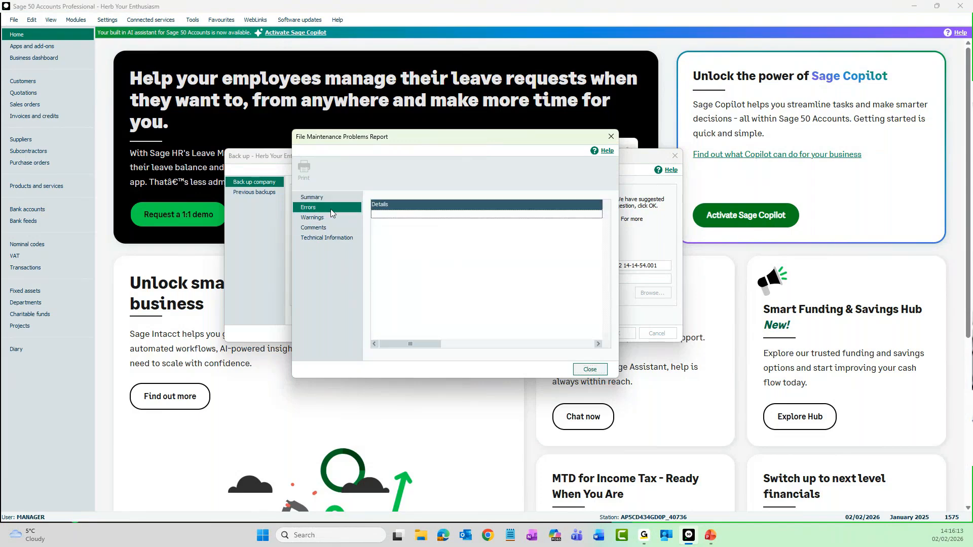
click(333, 218)
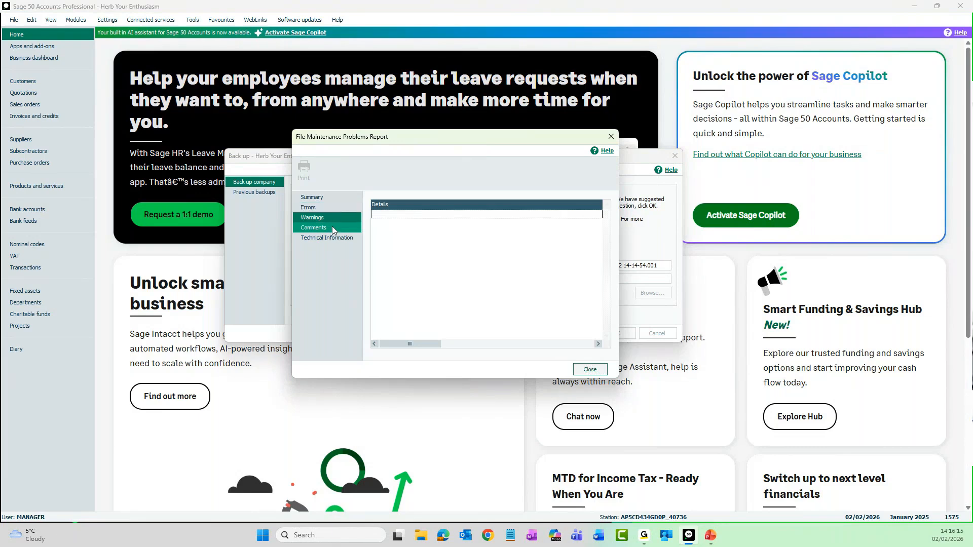
click(330, 229)
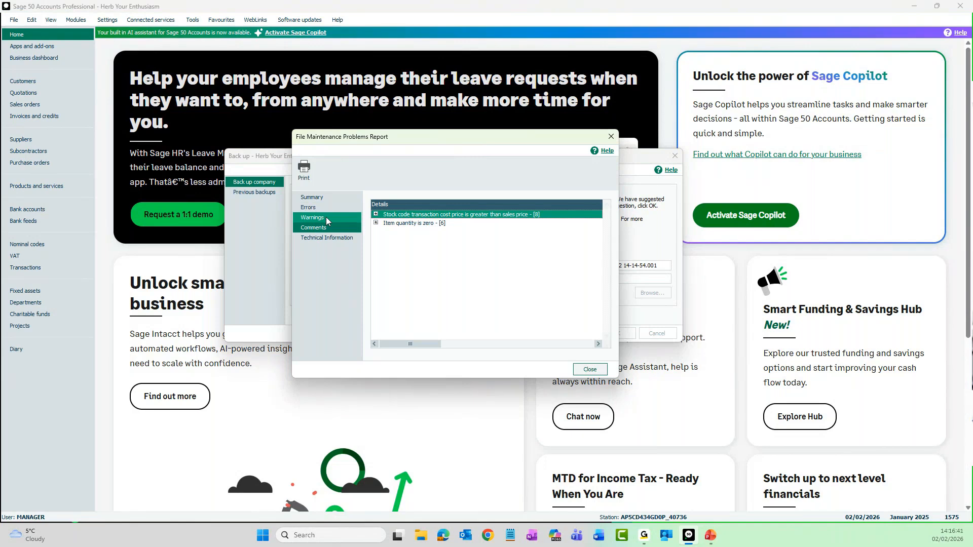
click(590, 370)
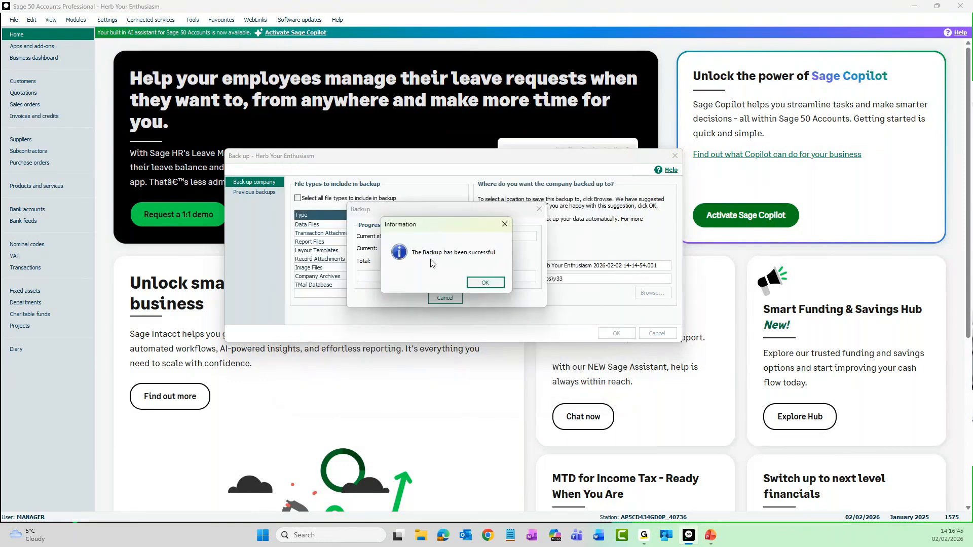
click(479, 285)
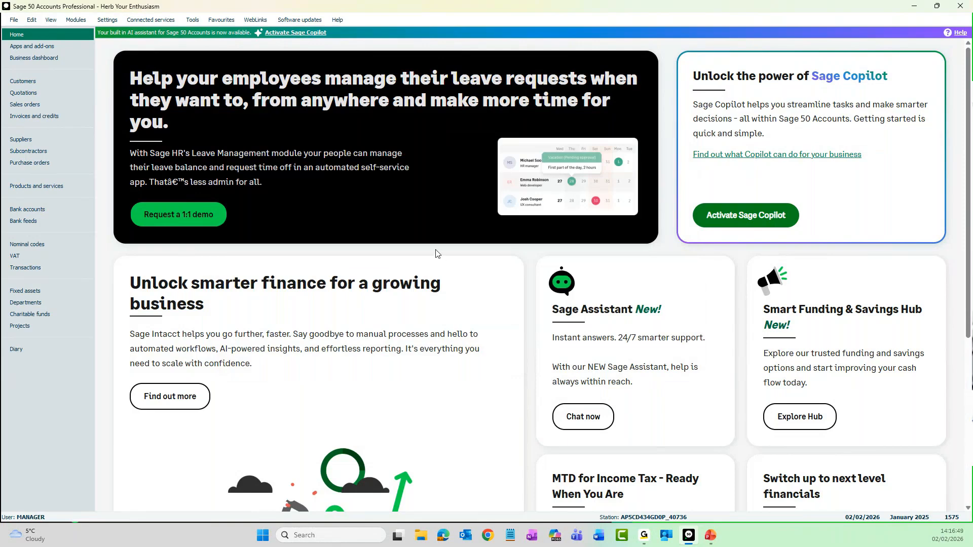
Step: Open file maintenance, view the summary of the last data check results, and close both windows
click(14, 21)
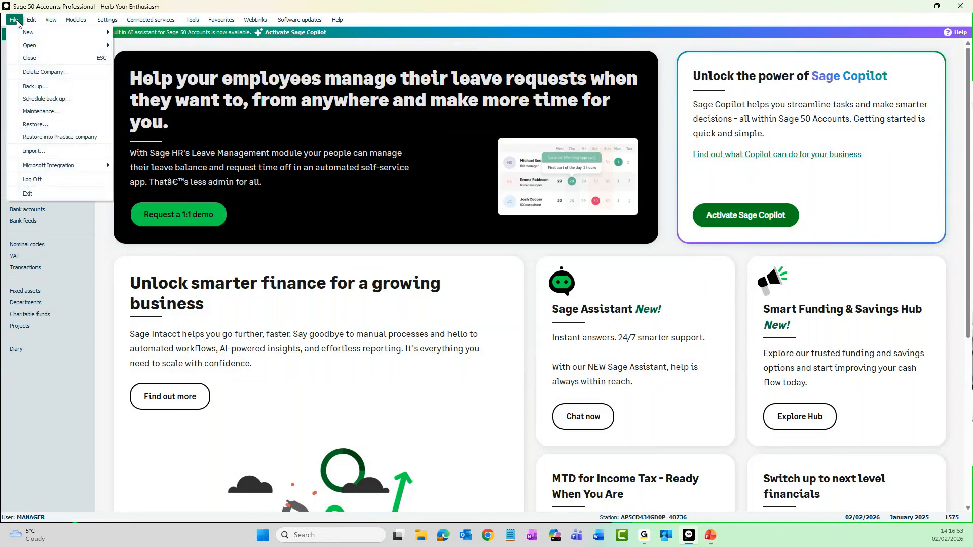
click(61, 116)
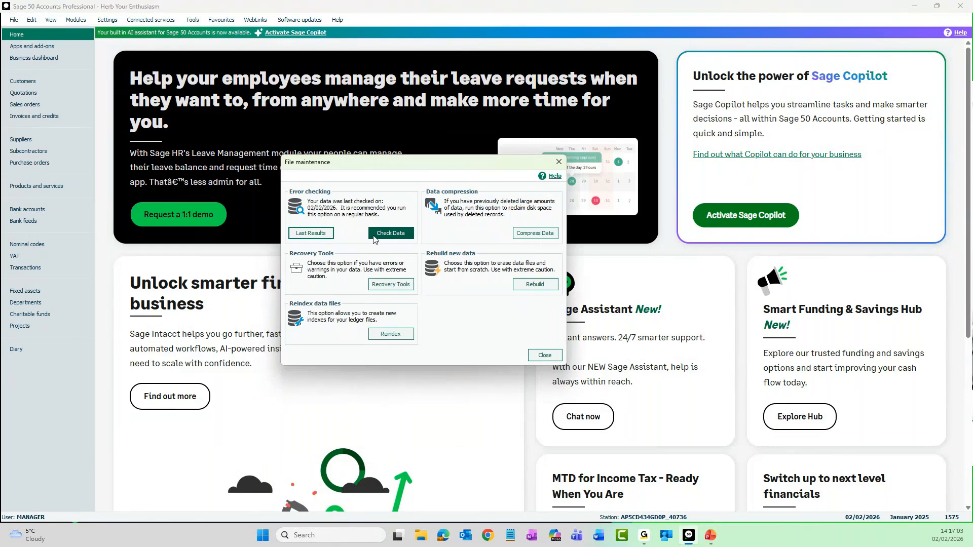
click(314, 234)
drag(0, 178, 515, 153)
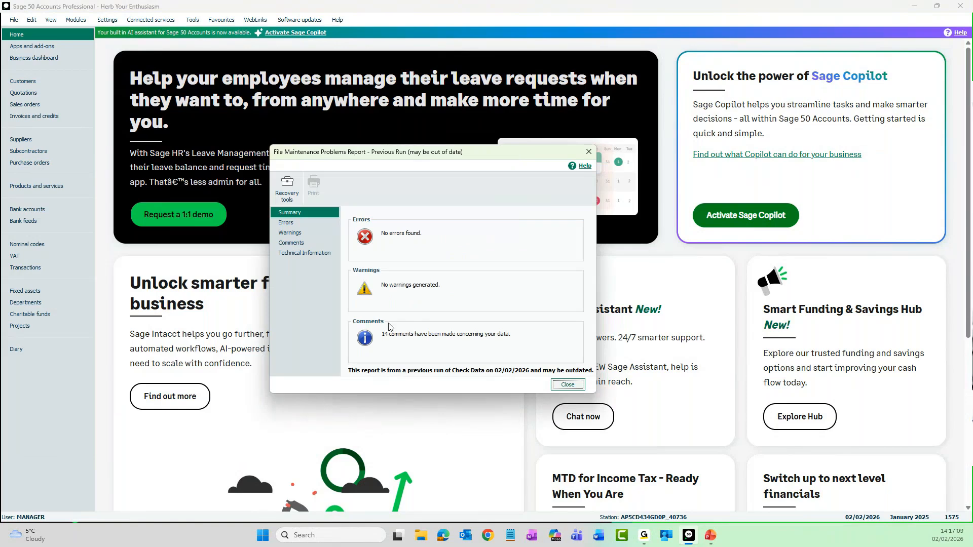
click(589, 153)
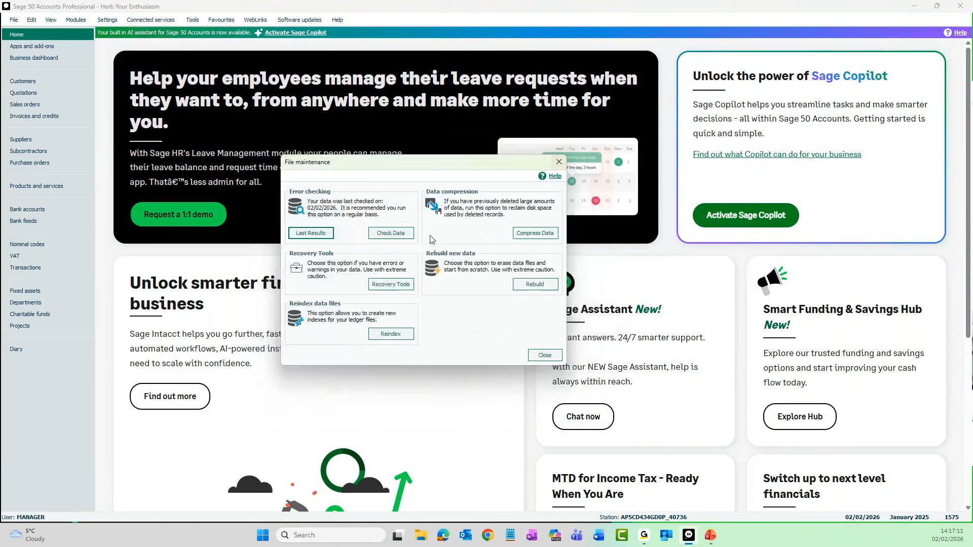
click(532, 357)
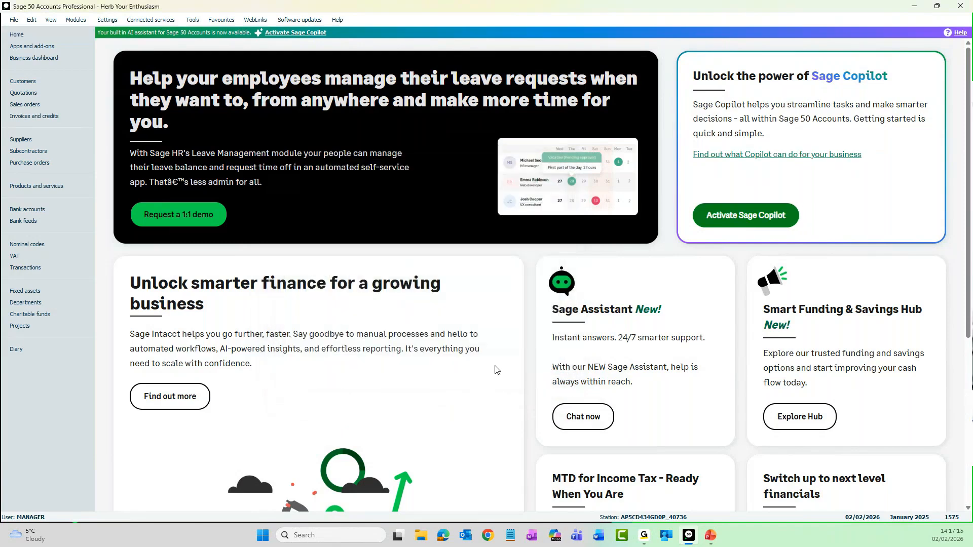
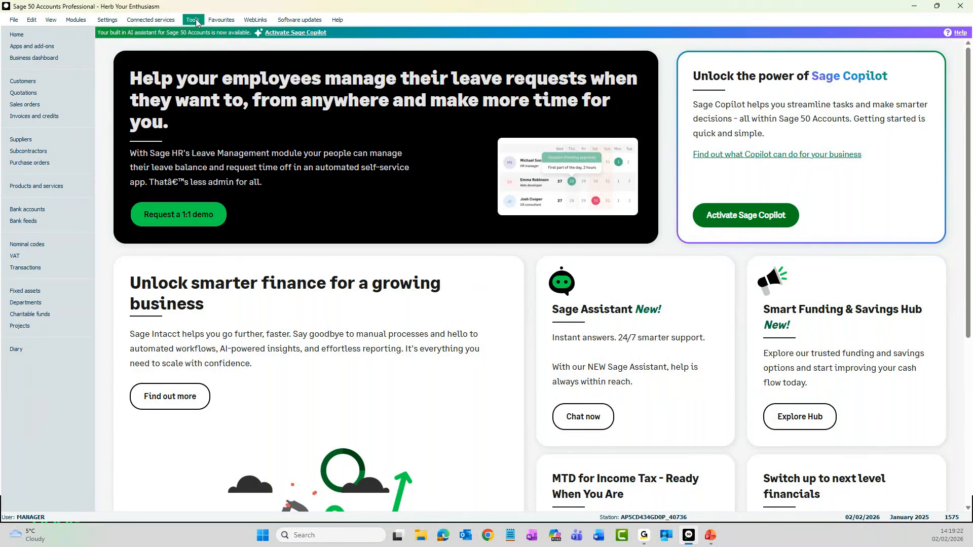
Step: Open the Year End window from the period end tools
click(201, 24)
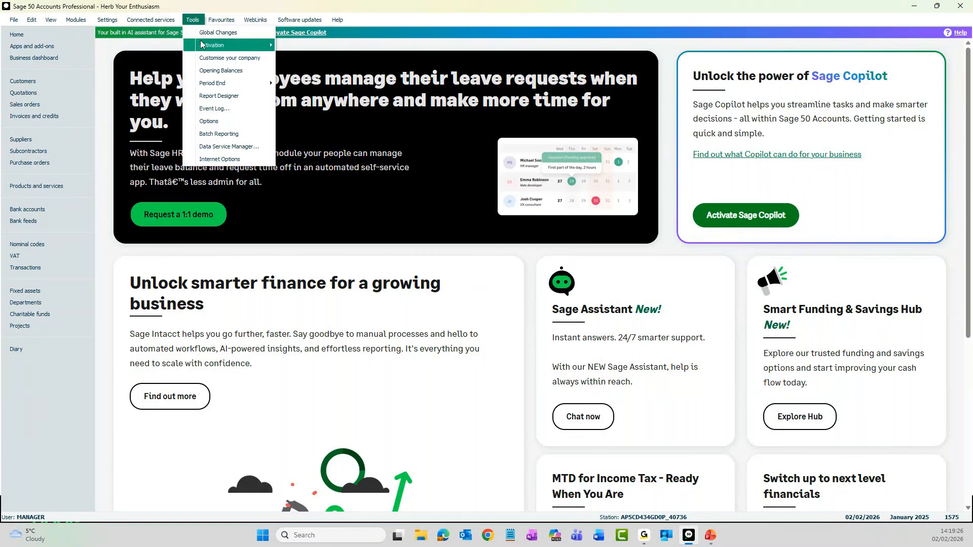
mouse_move(218, 84)
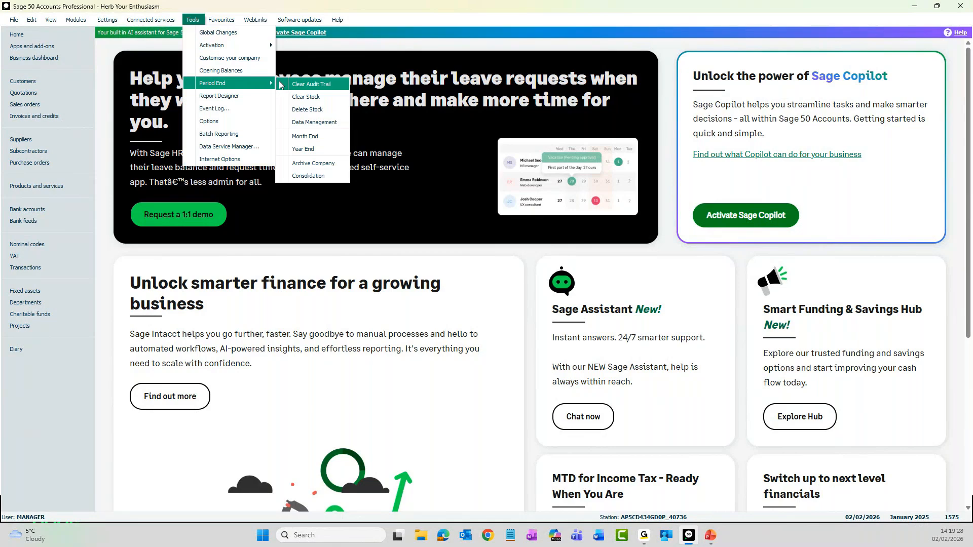
click(327, 150)
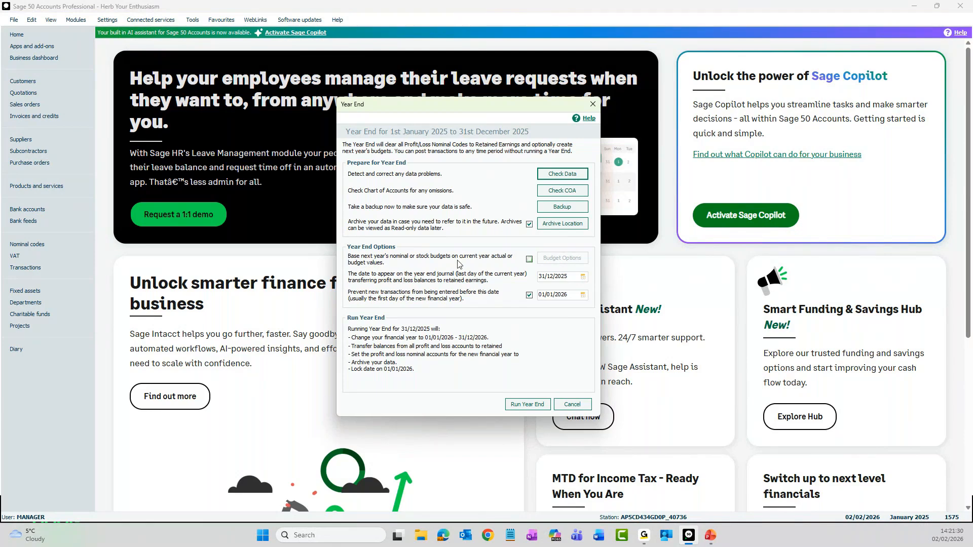
Step: Enable basing next year's nominal or stock budgets on current year values, reviewing the budget options and cancelling out of them
click(529, 260)
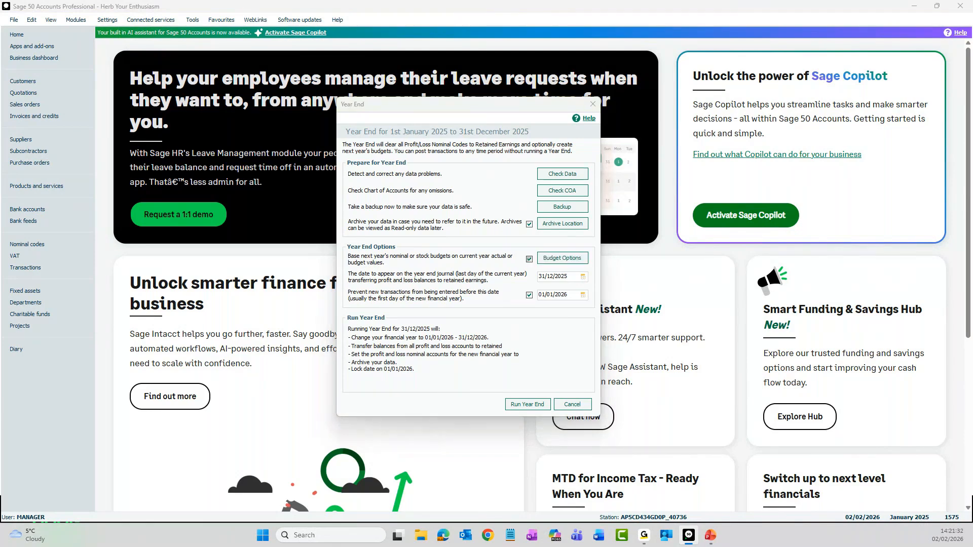
drag(1, 202, 475, 165)
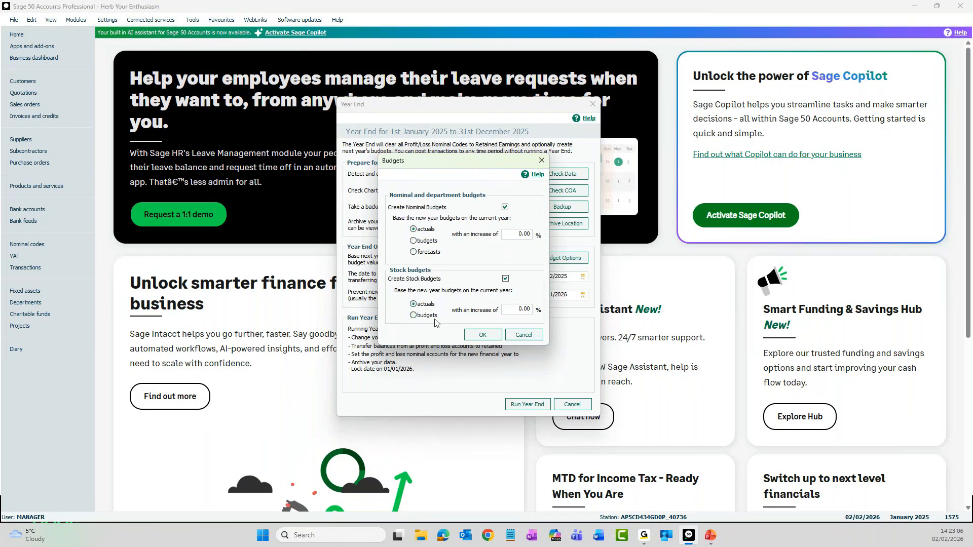
click(525, 335)
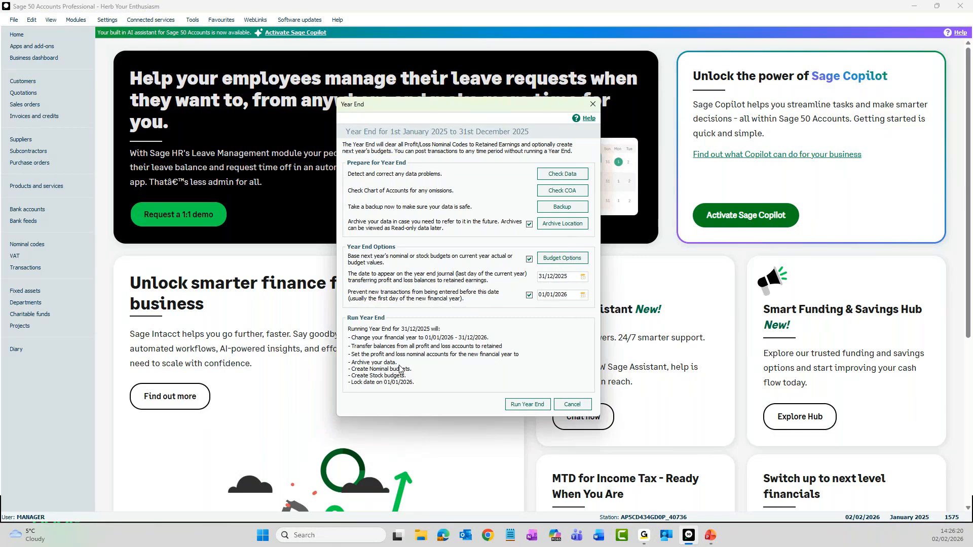
click(530, 259)
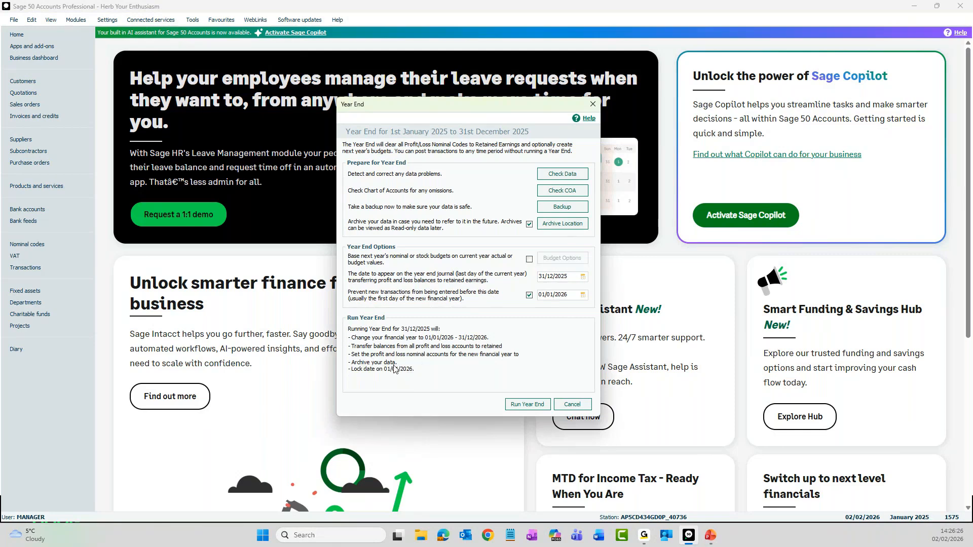
click(529, 260)
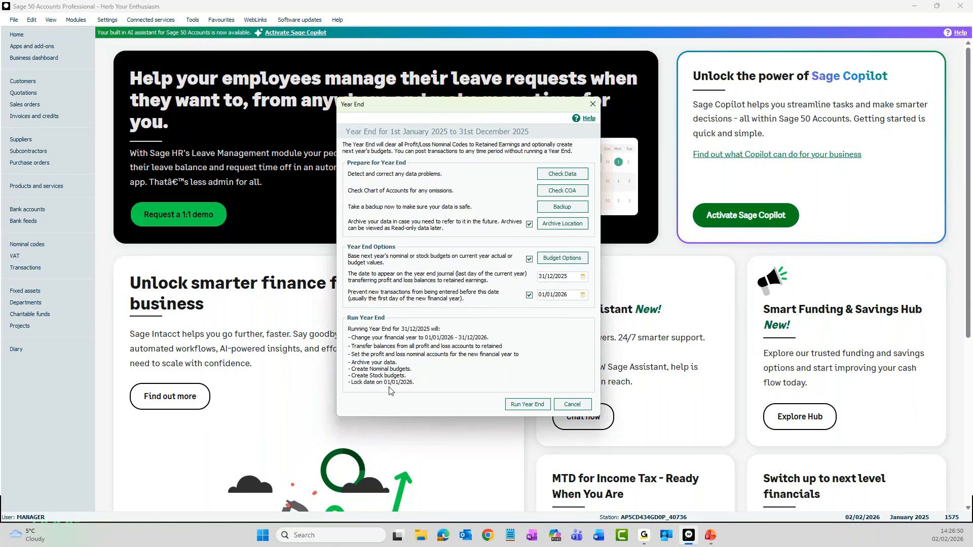
Step: Run the year end for 01/01/2025 to 31/12/2025 and agree to continue
click(530, 407)
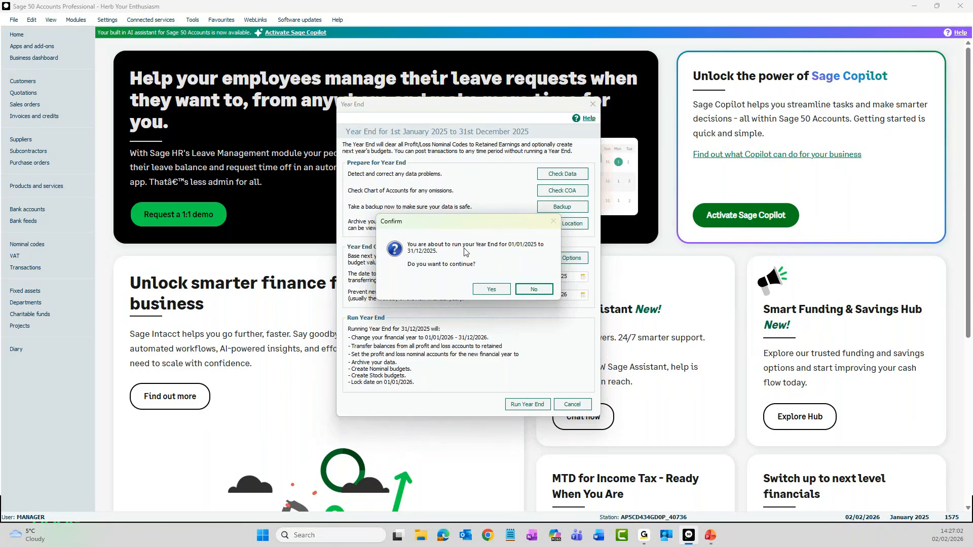
click(503, 291)
click(491, 289)
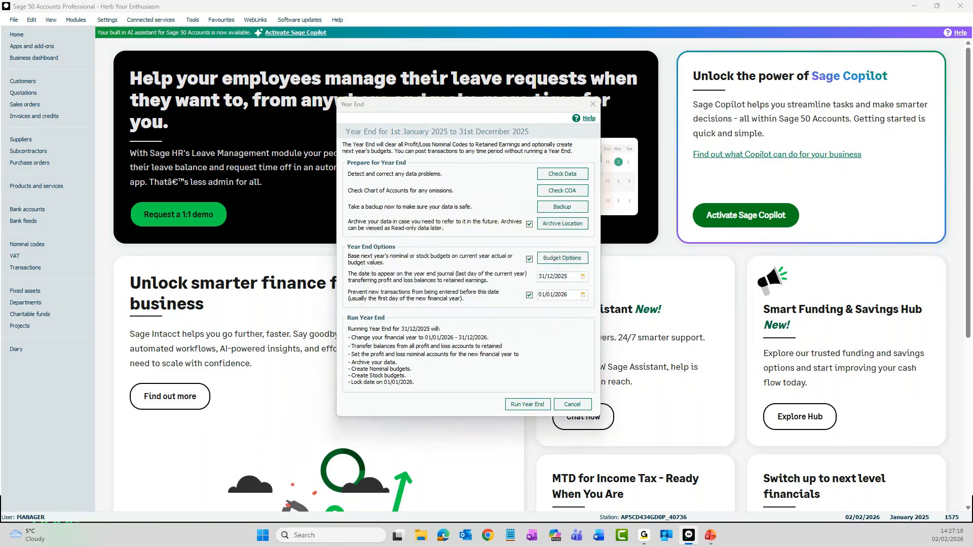
Step: Output the Year End Report as a preview and acknowledge the year end completion notice
drag(77, 230, 471, 218)
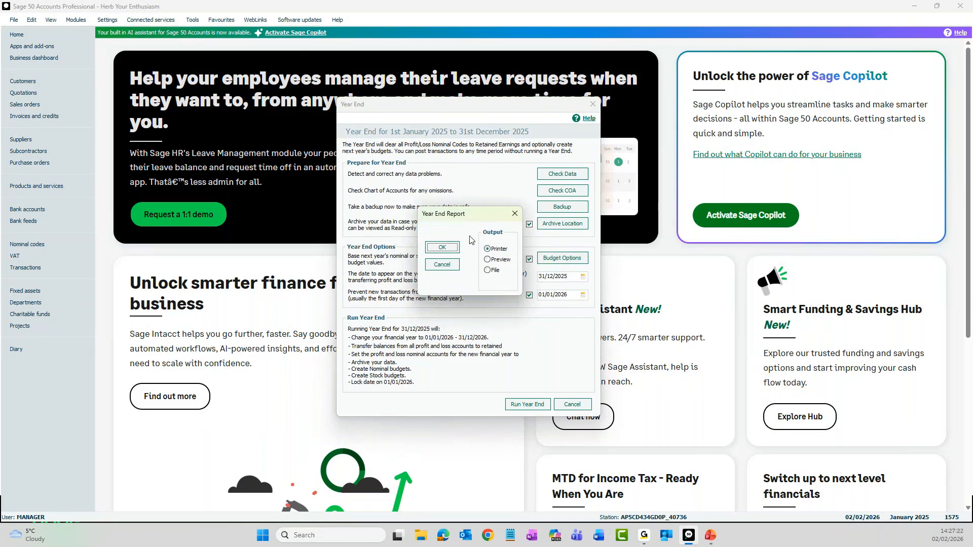
click(490, 260)
click(449, 249)
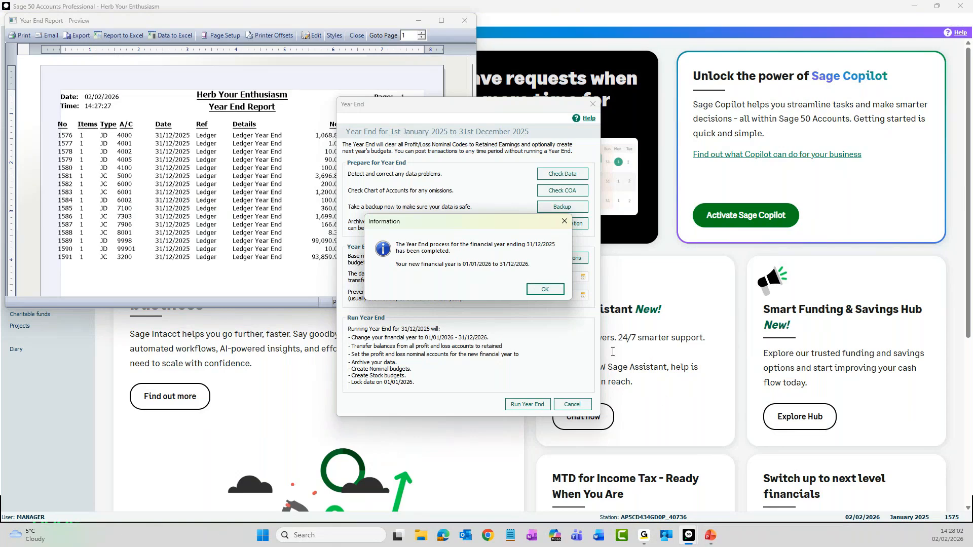
click(545, 293)
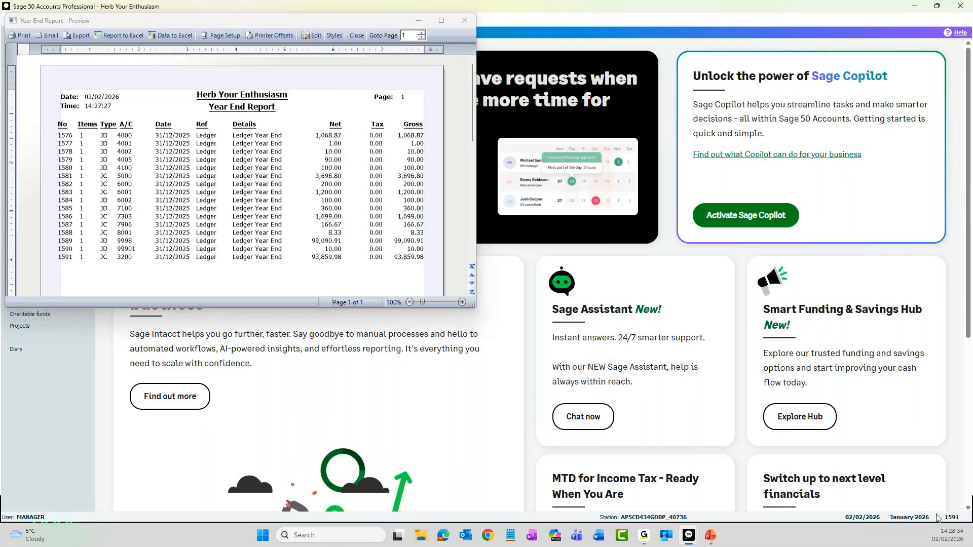
Step: Enlarge the Year End Report preview to examine its ledger year end journals, and close it
double_click(282, 21)
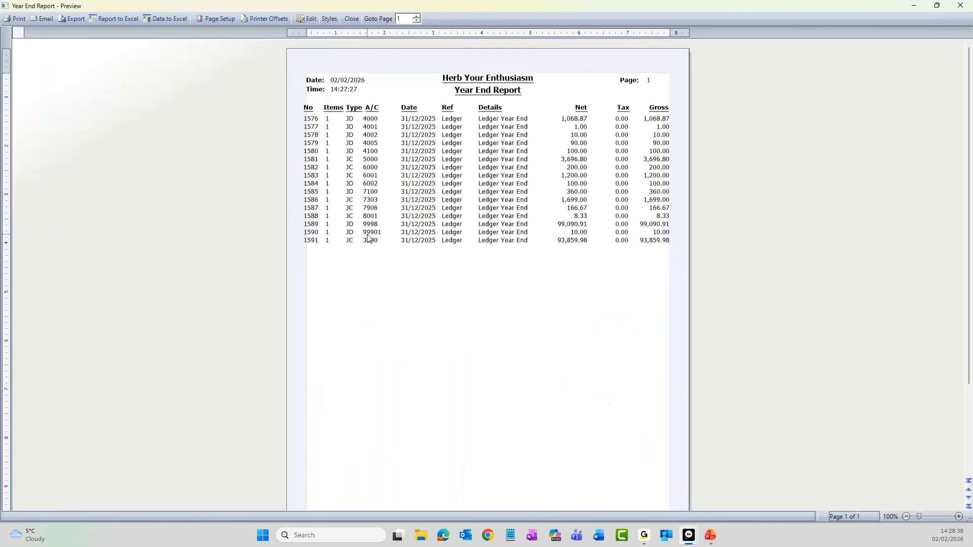
scroll(369, 238, up, 1)
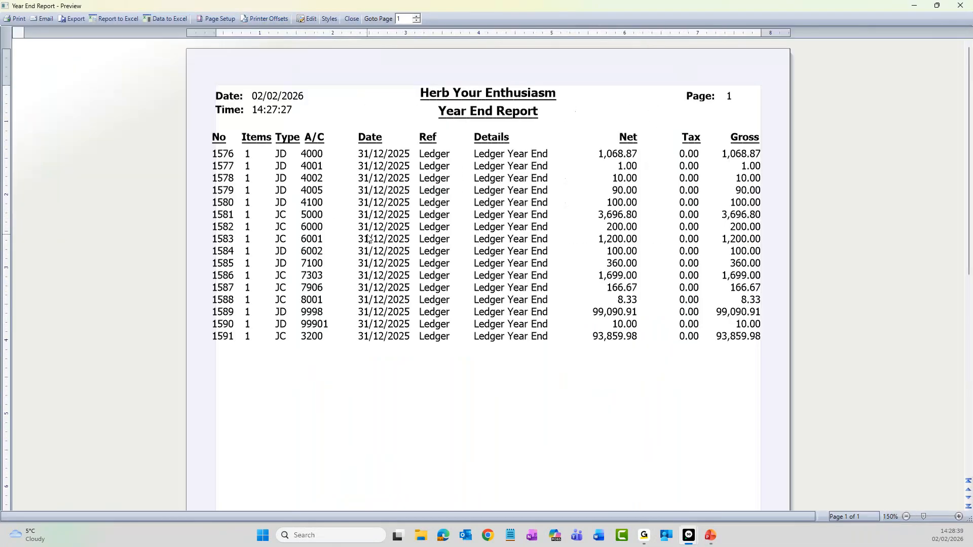
scroll(369, 238, up, 1)
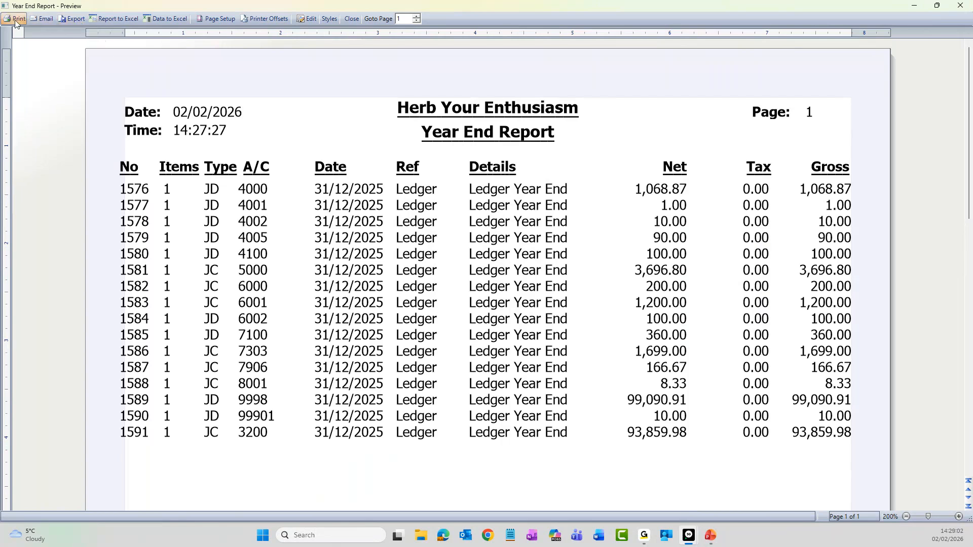
click(166, 19)
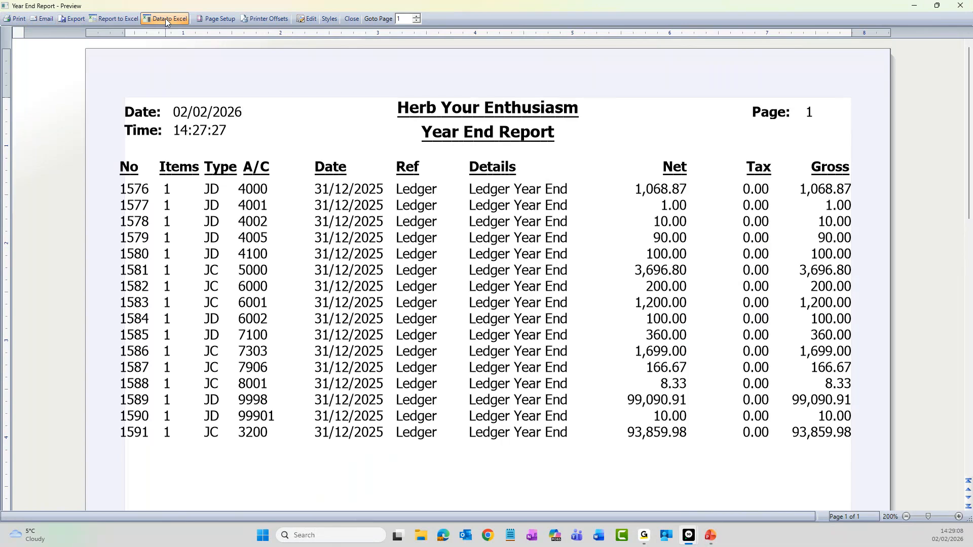
click(960, 10)
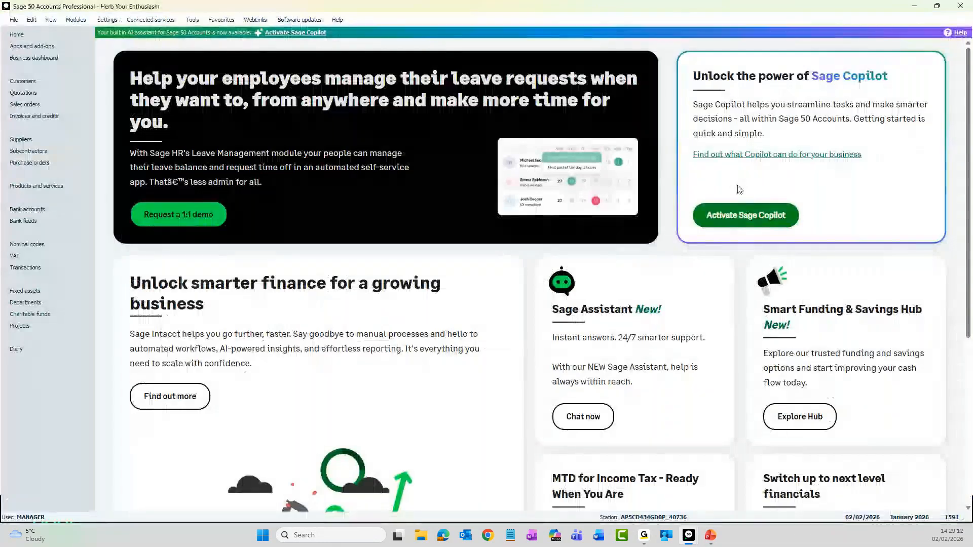
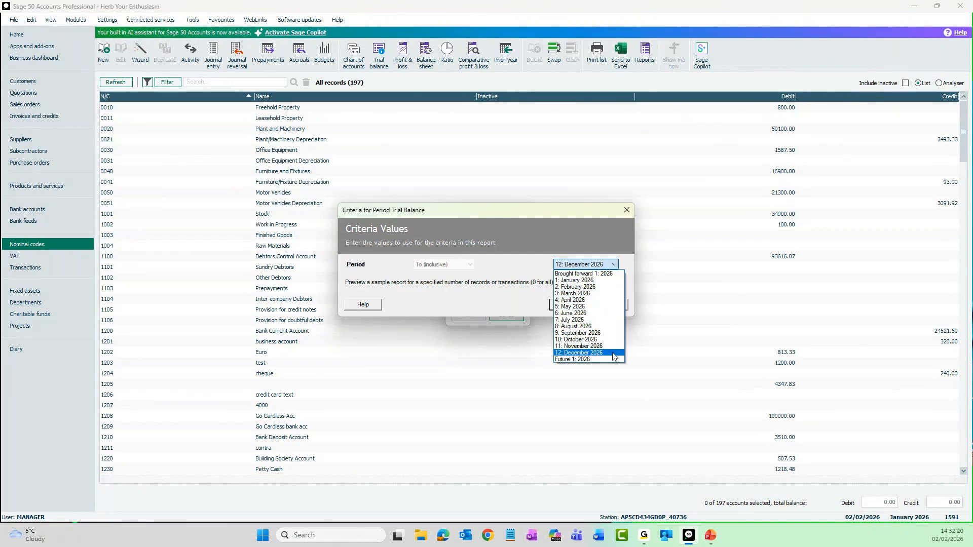
Step: Preview the Period Trial Balance up to the Brought forward 1: 2026 period for all records and enlarge the report
click(614, 275)
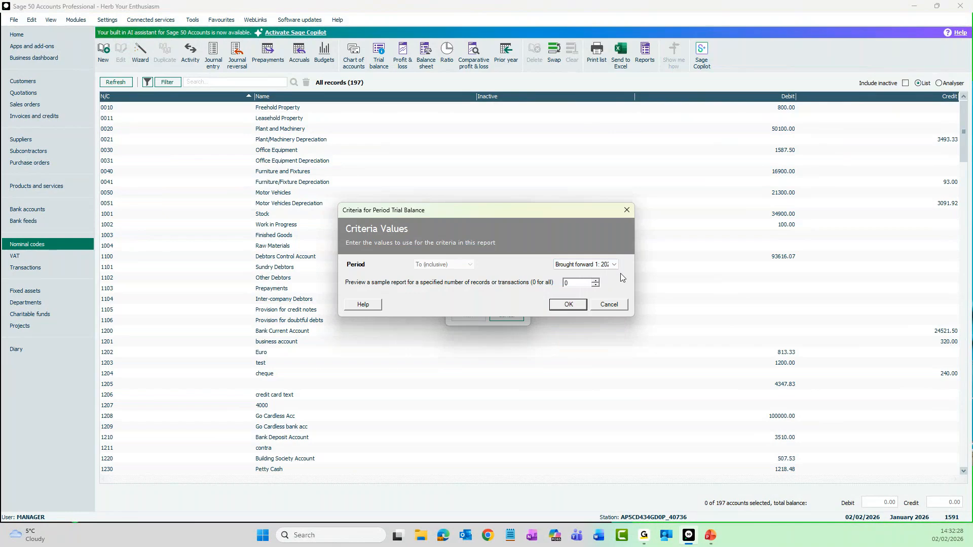
click(569, 305)
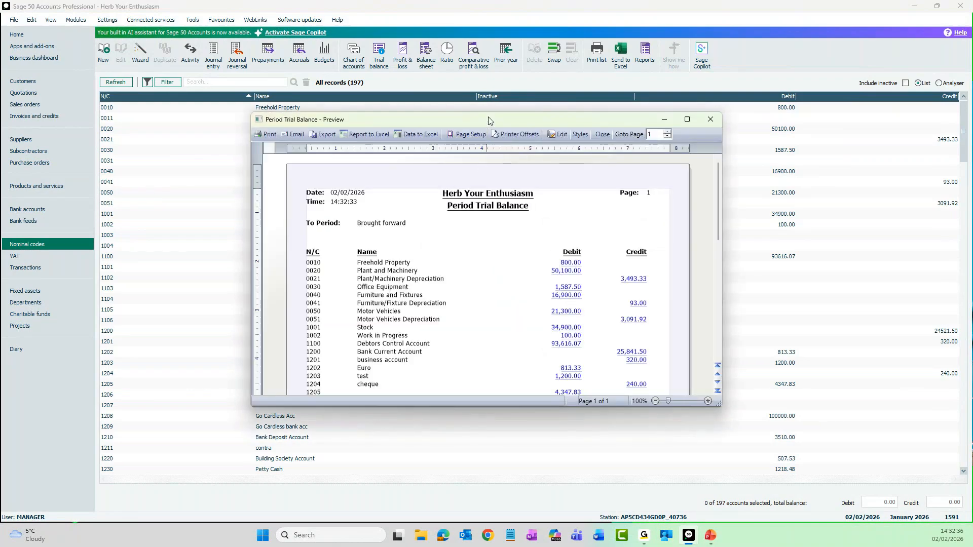
double_click(488, 116)
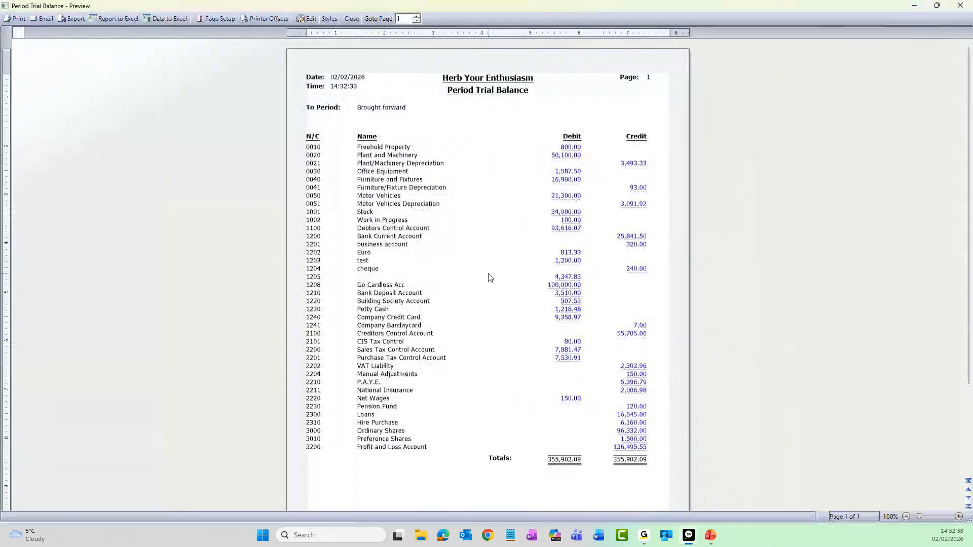
scroll(485, 276, up, 1)
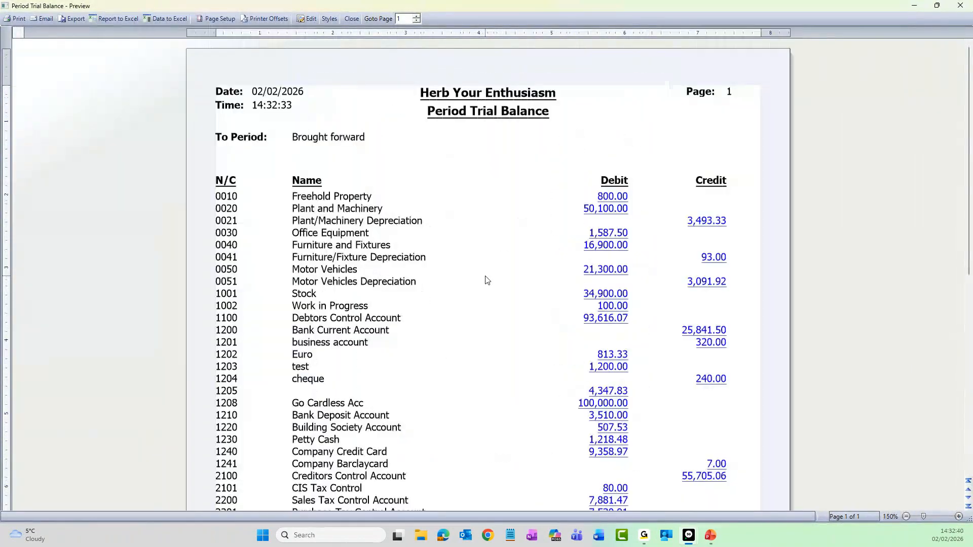
scroll(486, 280, up, 1)
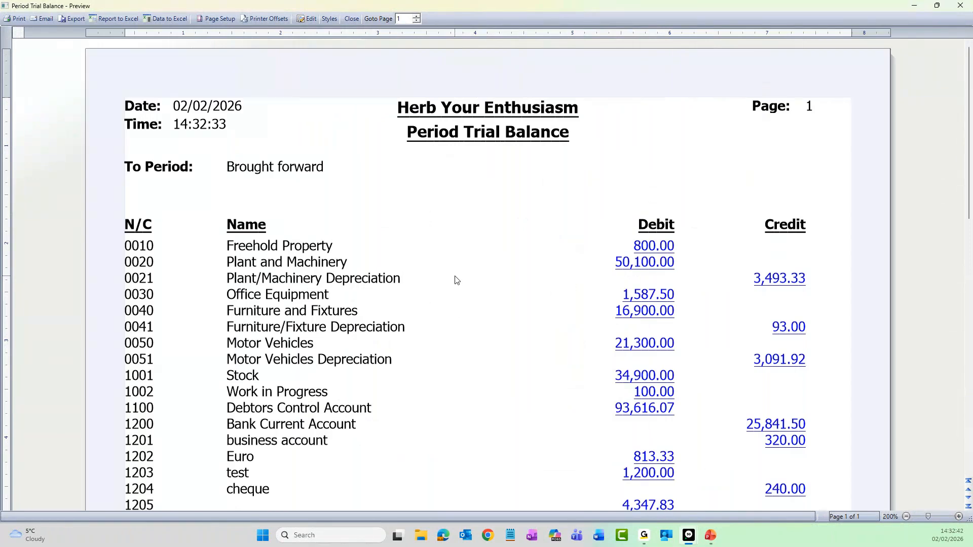
Step: Examine the brought forward trial balance down to the Profit and Loss Account and totals, close it, and show the transactions list
scroll(451, 277, down, 1)
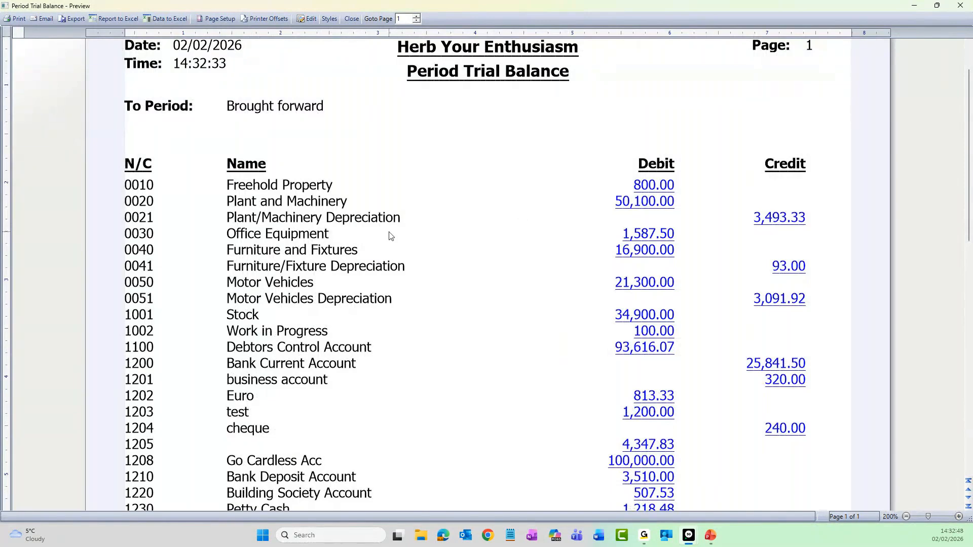
scroll(390, 236, down, 6)
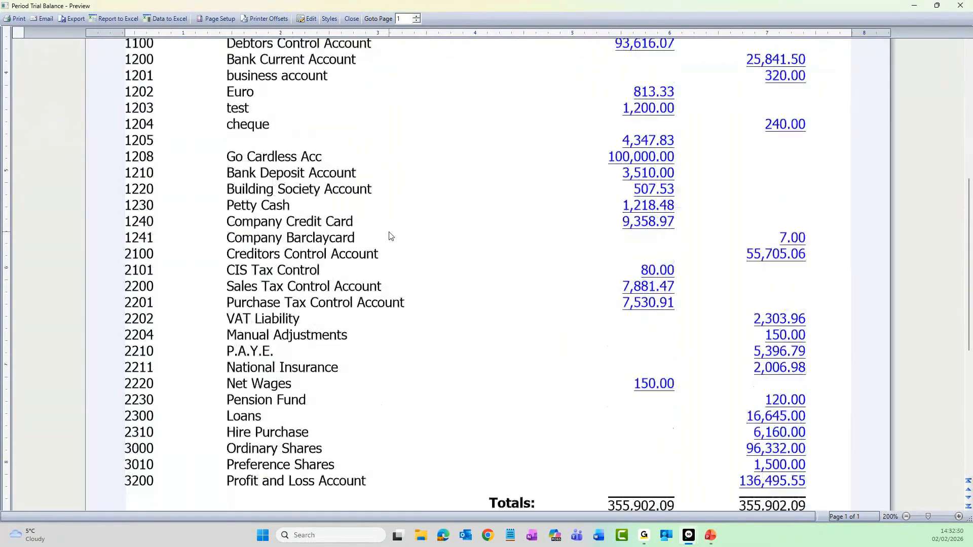
scroll(390, 236, down, 4)
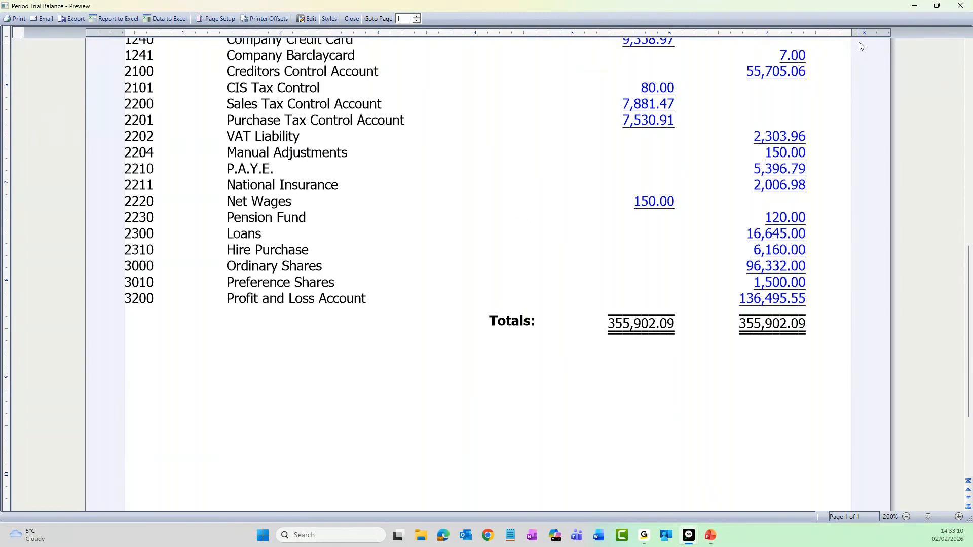
click(961, 10)
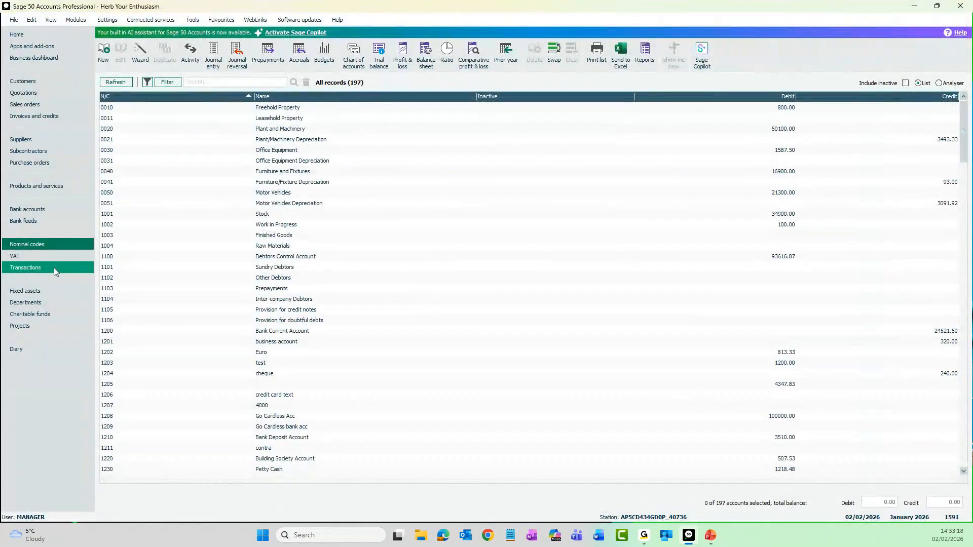
click(53, 267)
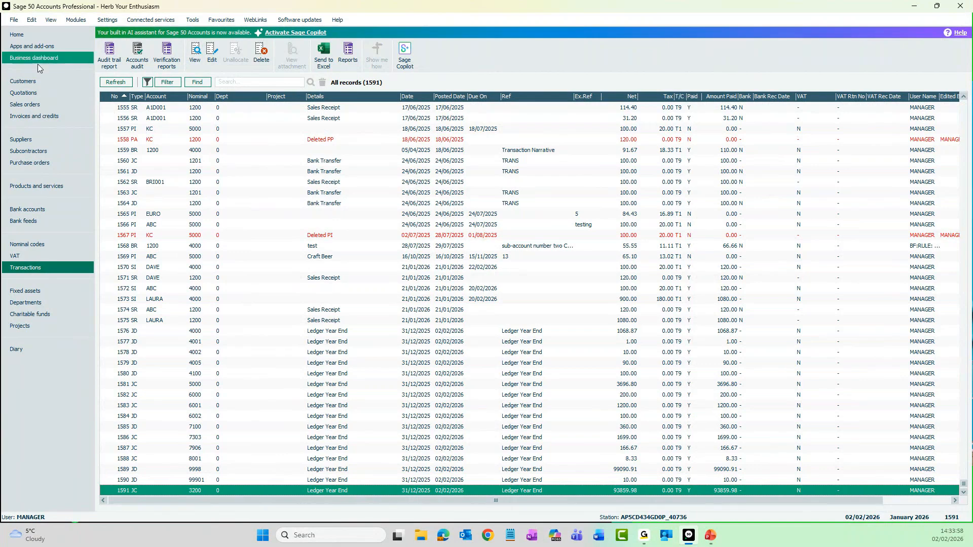
Step: Open the Year End 2025 company archive dated 02/02/2026, agreeing to close all other windows
click(18, 23)
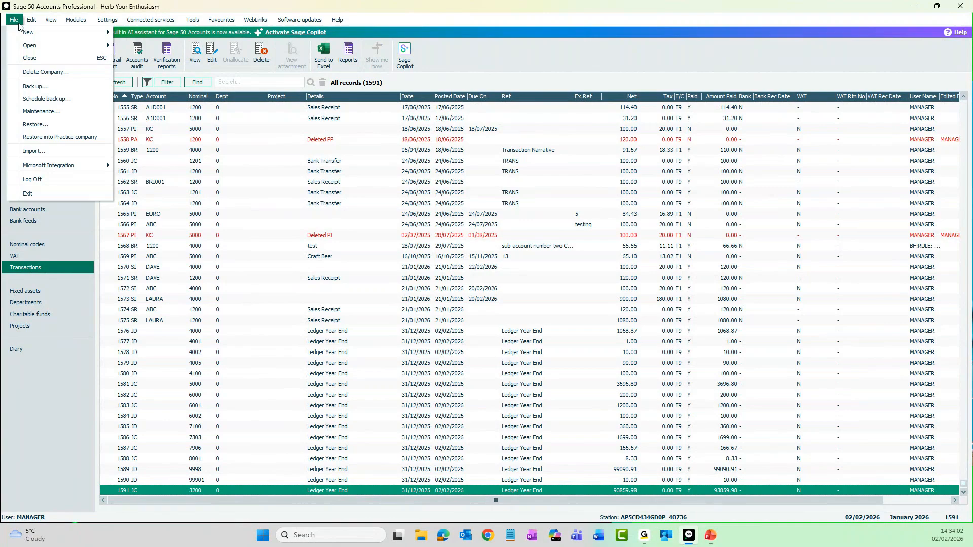
mouse_move(35, 48)
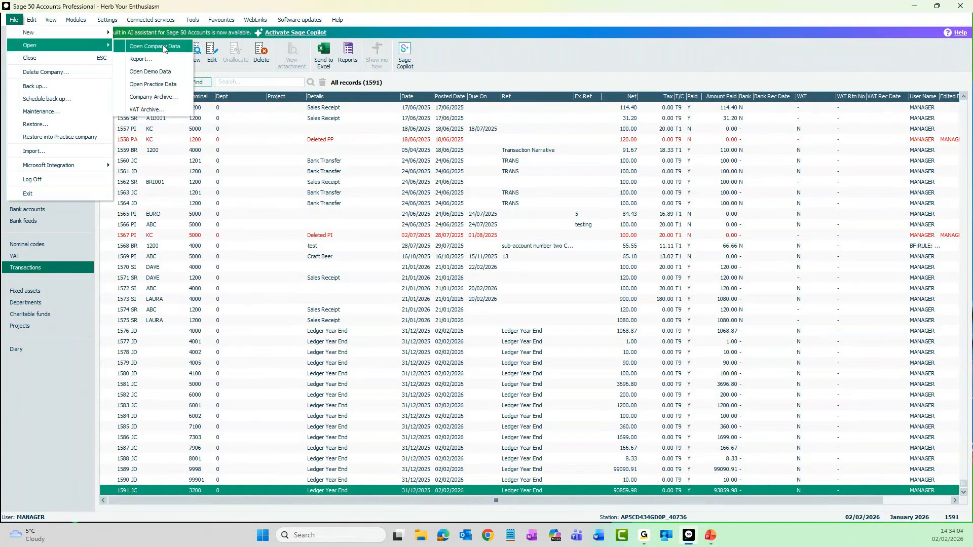
click(180, 100)
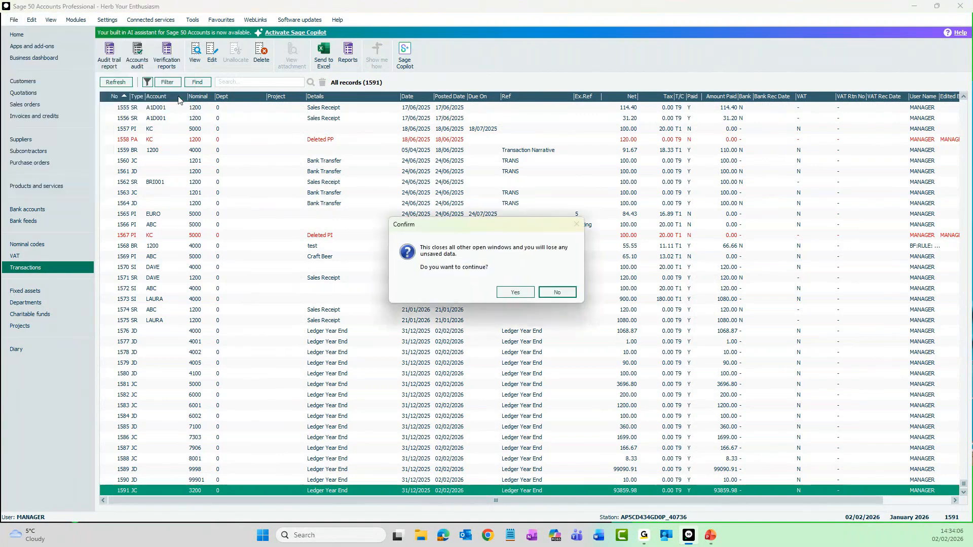
click(515, 293)
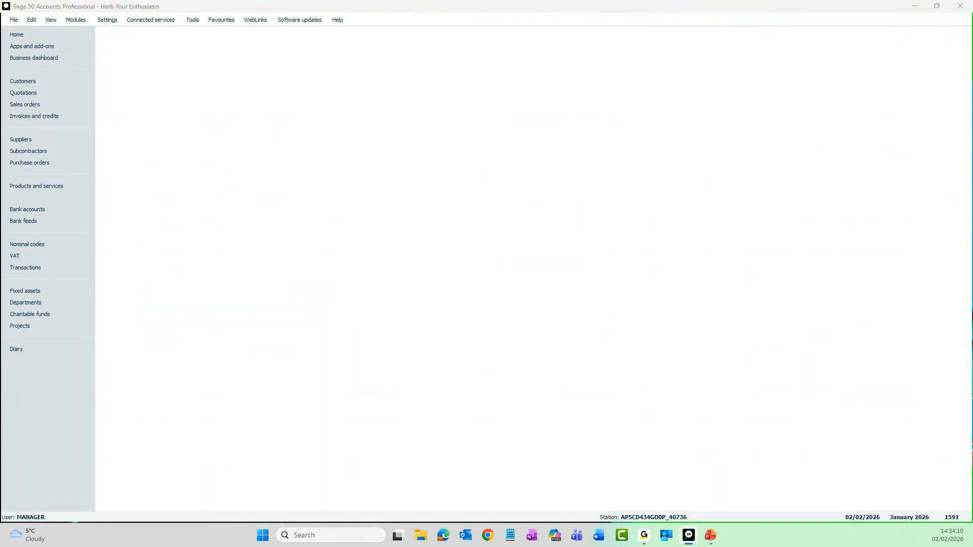
drag(242, 304, 439, 161)
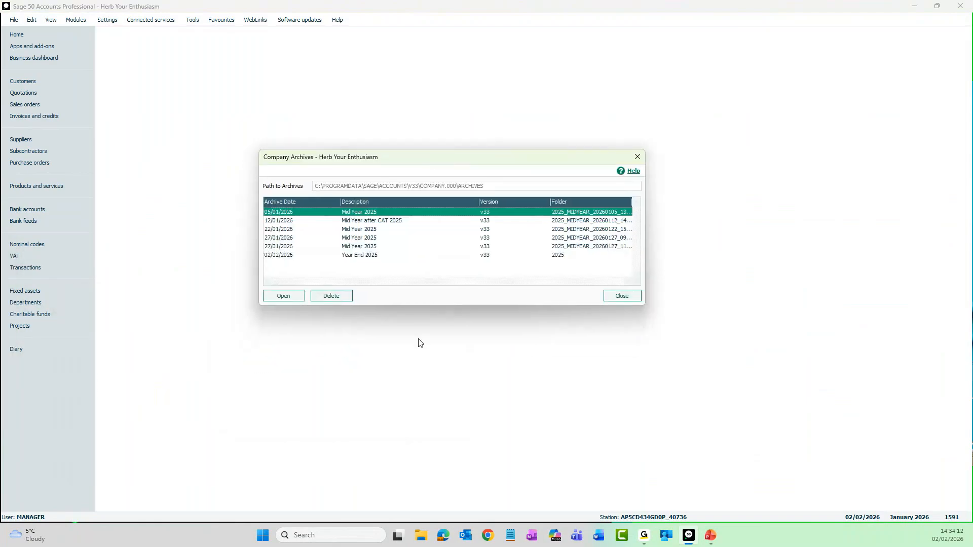
click(376, 259)
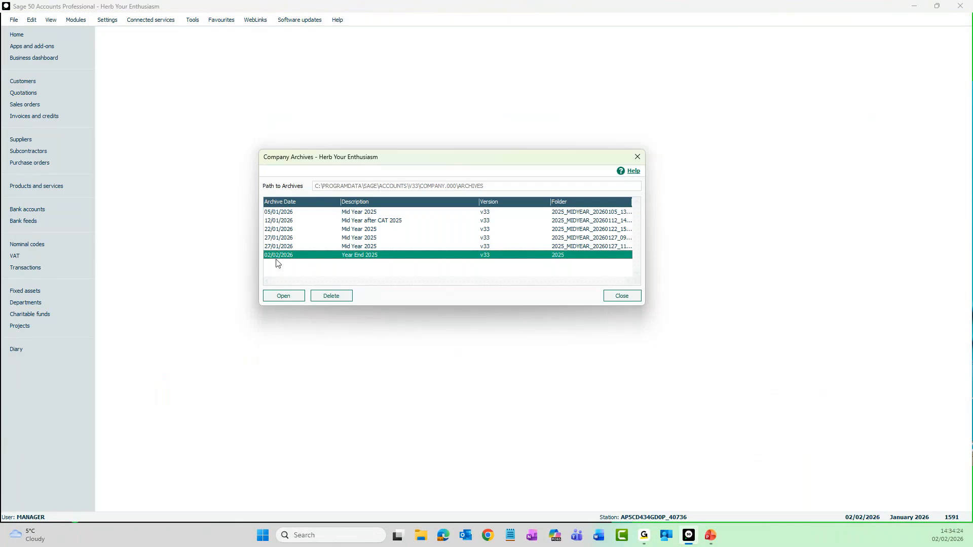
click(297, 301)
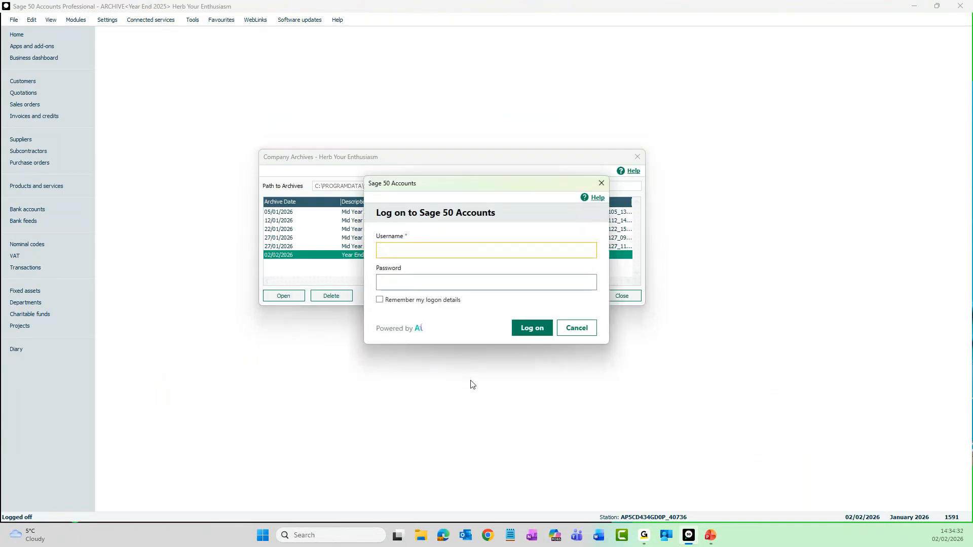
Step: Log on to the Year End 2025 archive with the username manager and the account password
text(manager)
key(Tab)
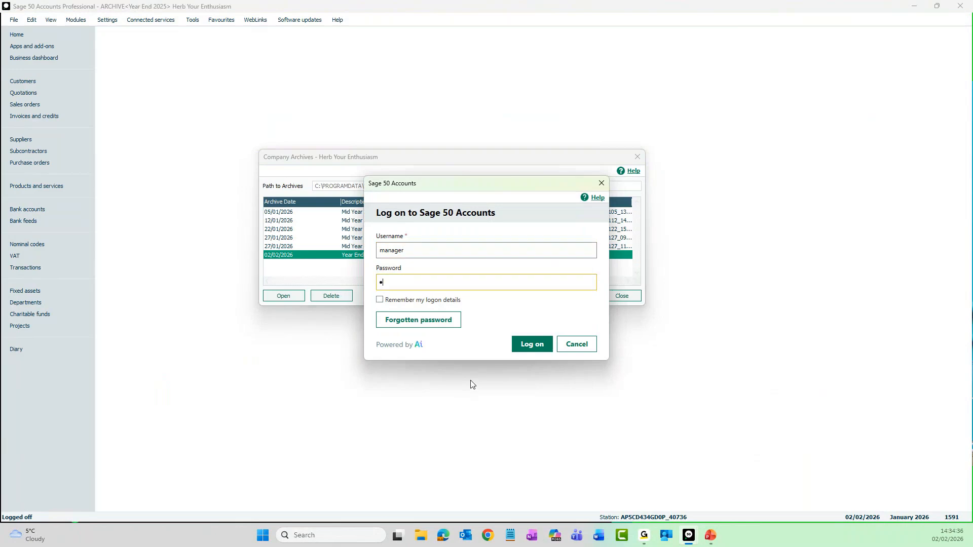
key(Return)
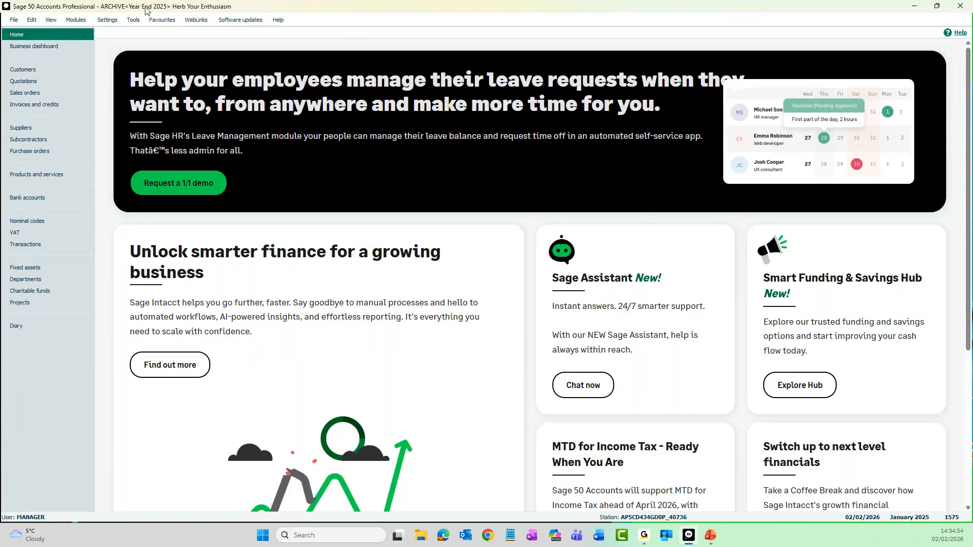
Step: Preview the archive's Period Trial Balance from the nominal codes up to 12: December 2025 and maximise the report
click(53, 220)
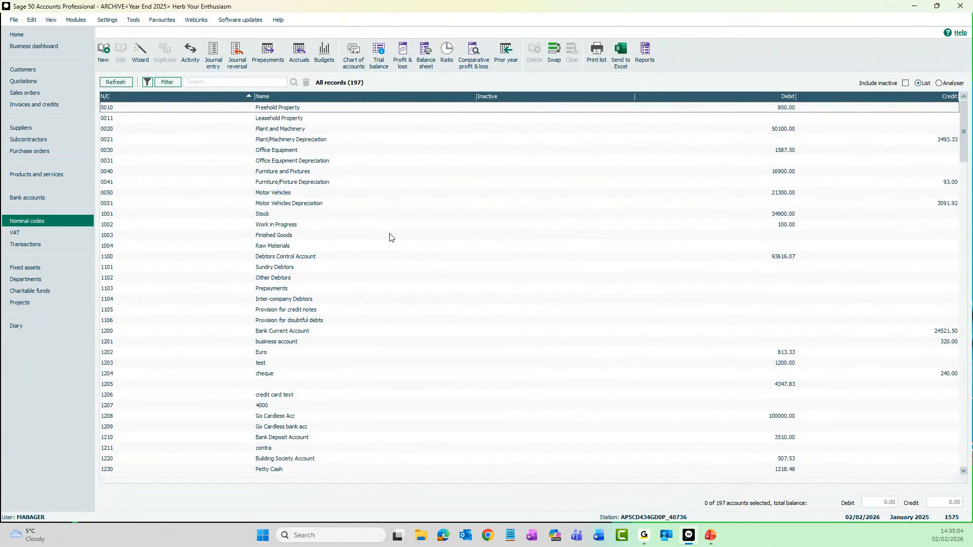
click(382, 65)
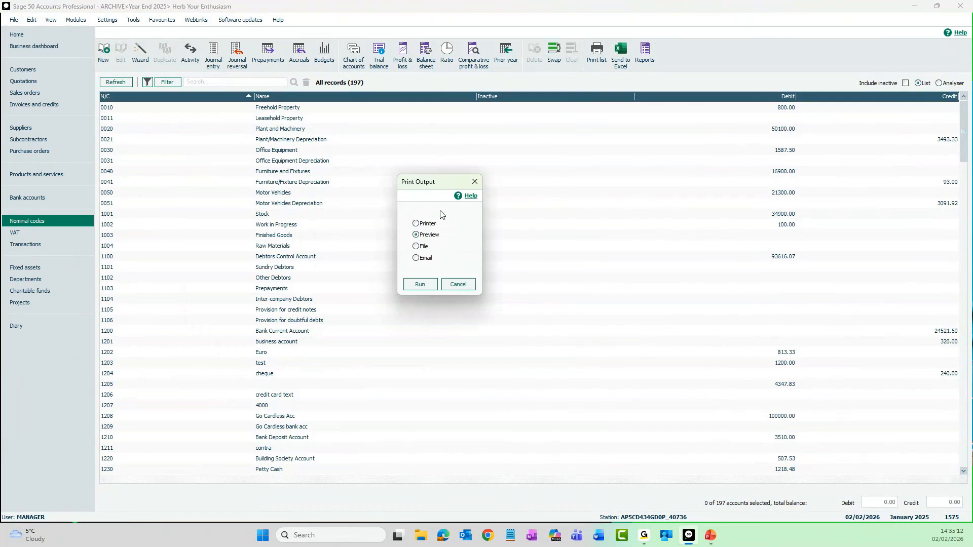
click(421, 285)
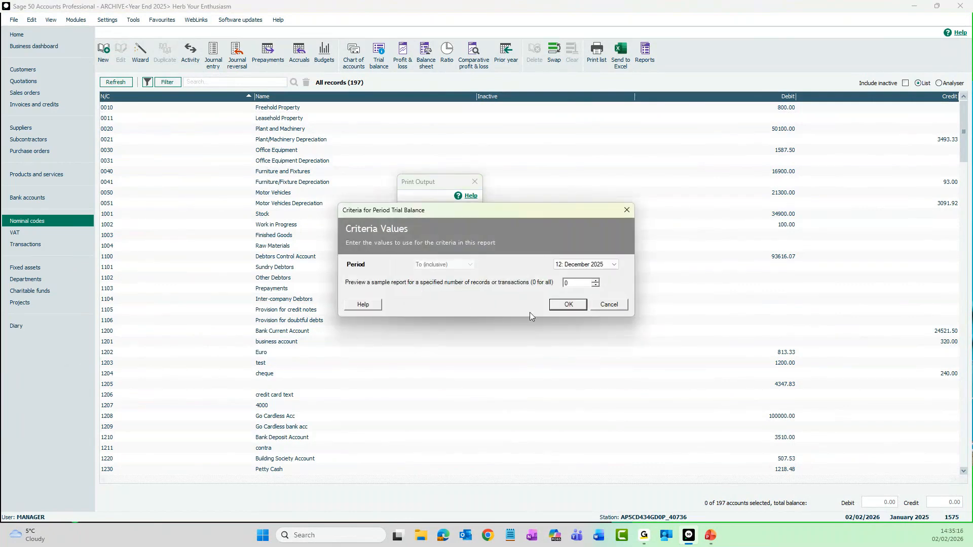
click(566, 306)
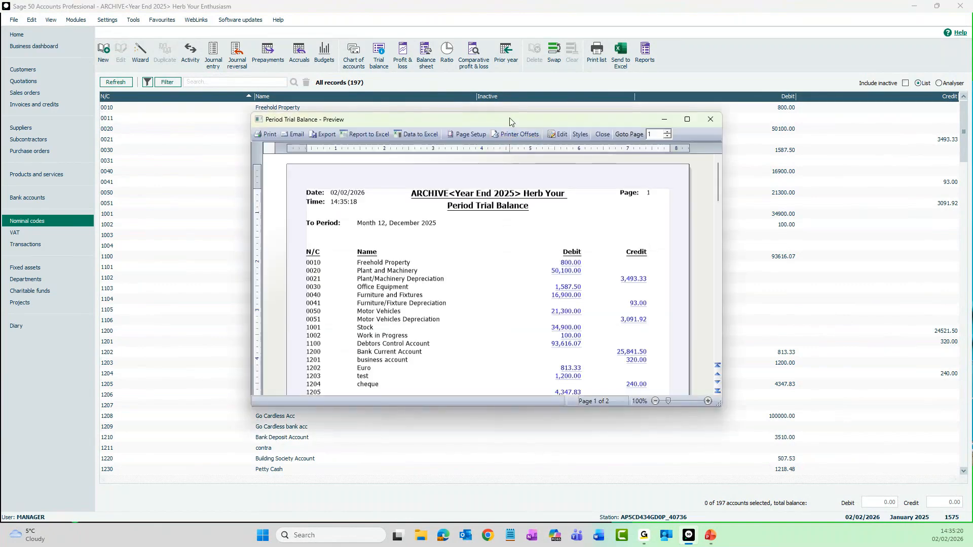
double_click(509, 119)
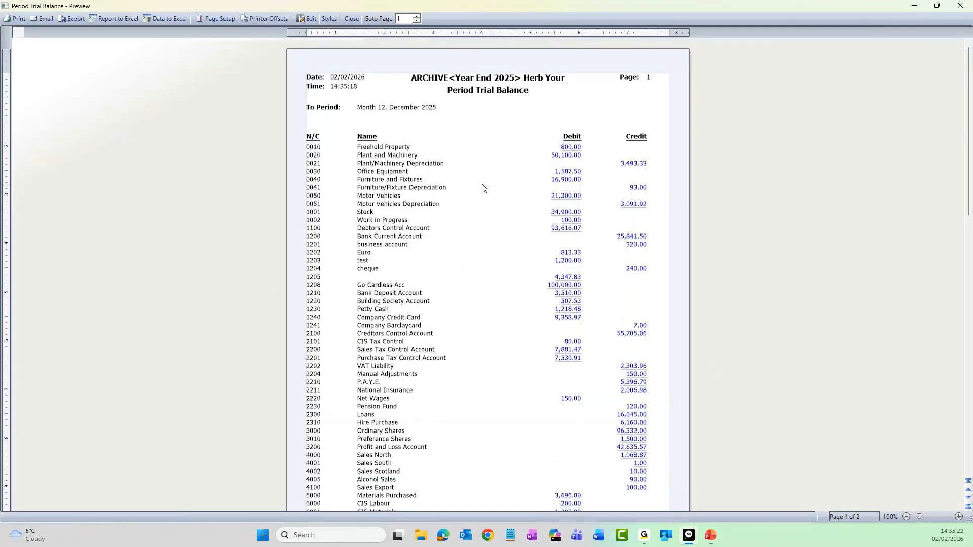
Step: Examine both pages of the archived December 2025 trial balance, including the profit and loss nominal codes and totals, and close it
scroll(483, 189, up, 2)
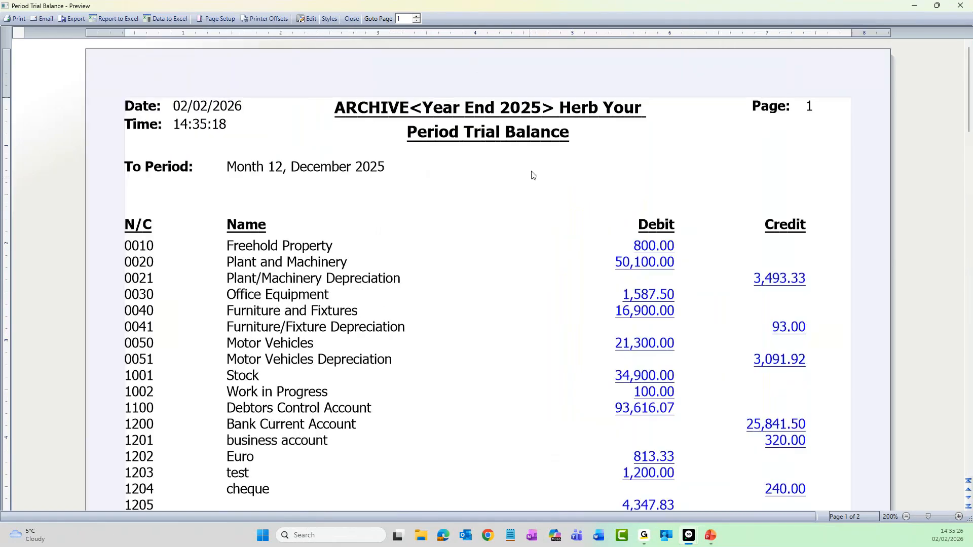
scroll(528, 220, down, 7)
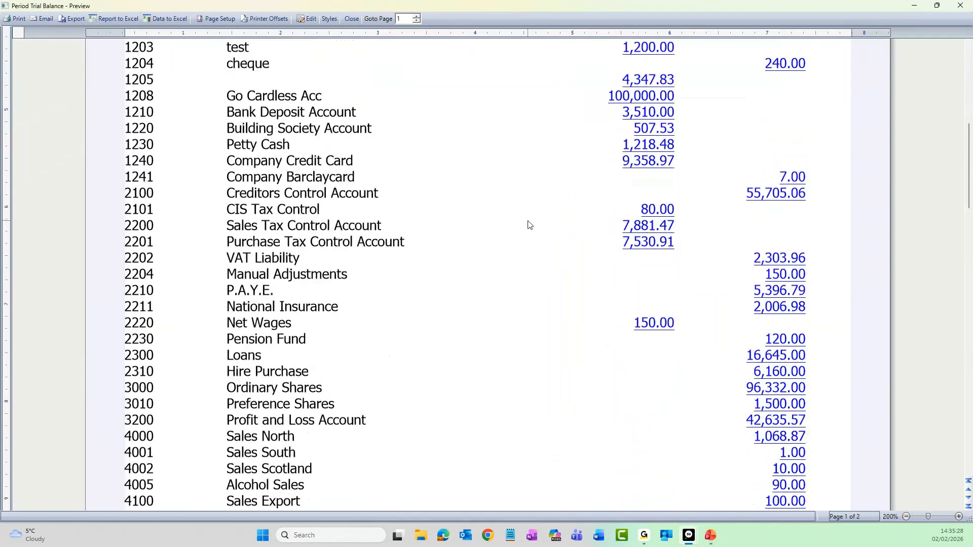
scroll(529, 224, down, 5)
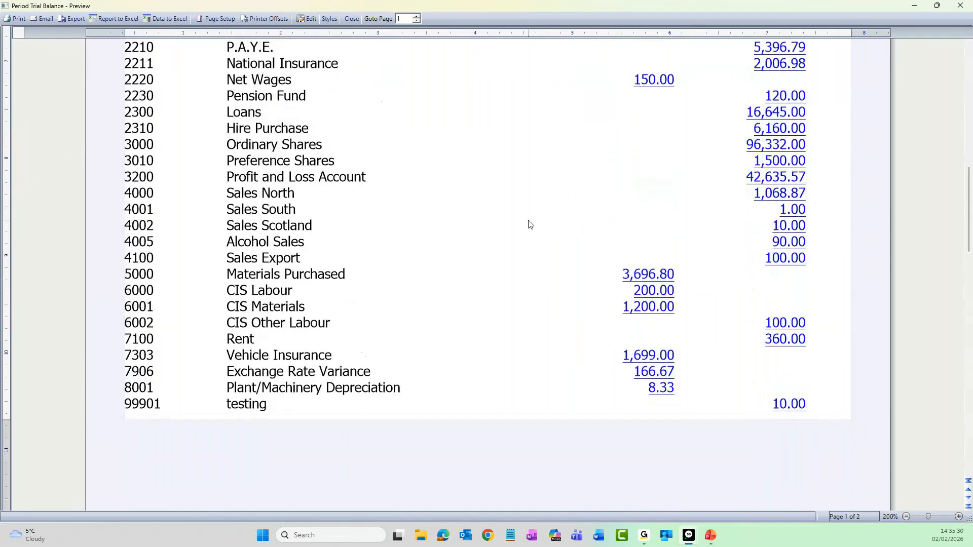
scroll(529, 224, down, 1)
scroll(529, 223, down, 4)
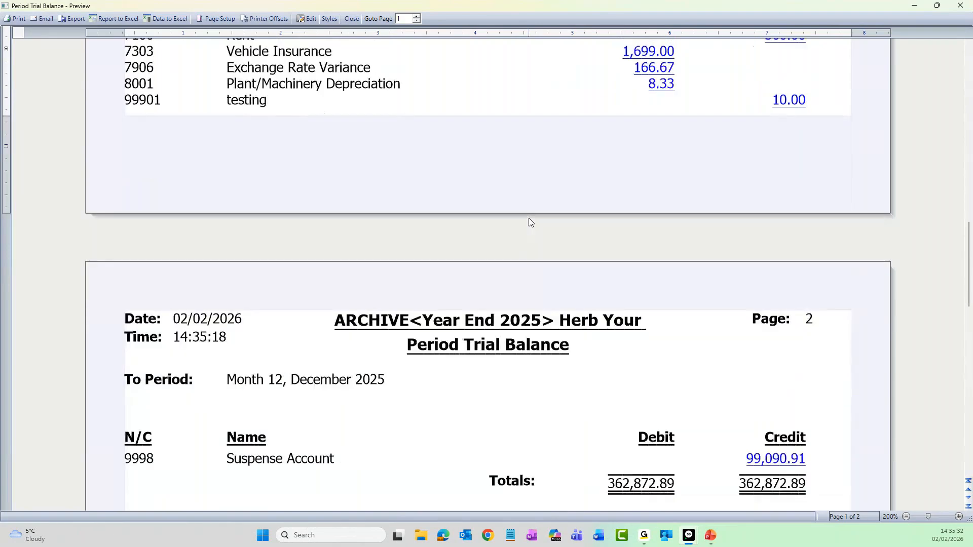
scroll(570, 306, down, 3)
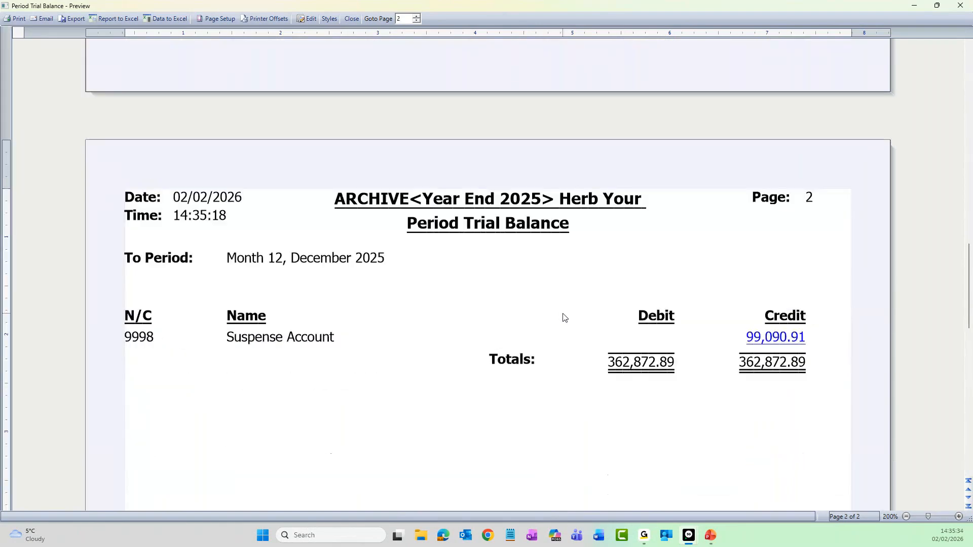
scroll(568, 315, up, 1)
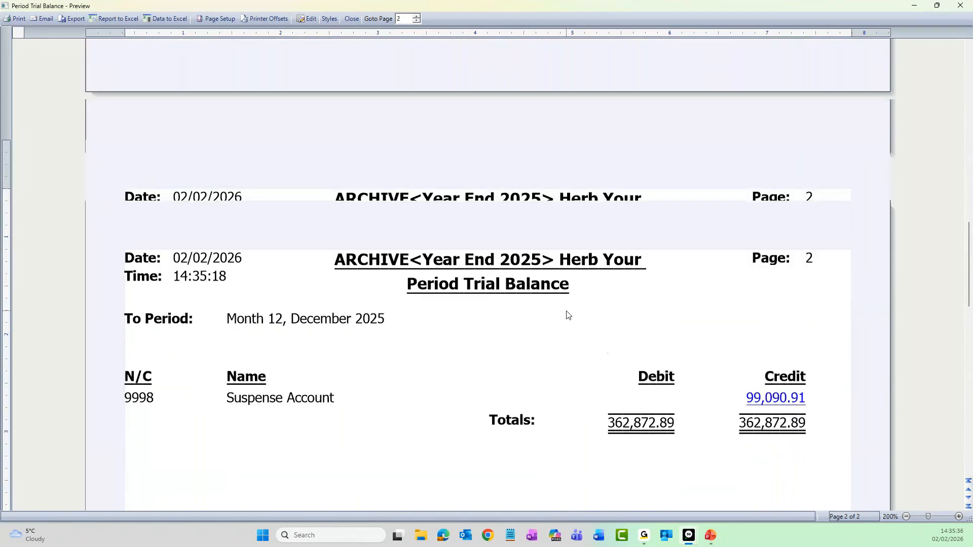
scroll(568, 316, up, 1)
scroll(568, 316, up, 5)
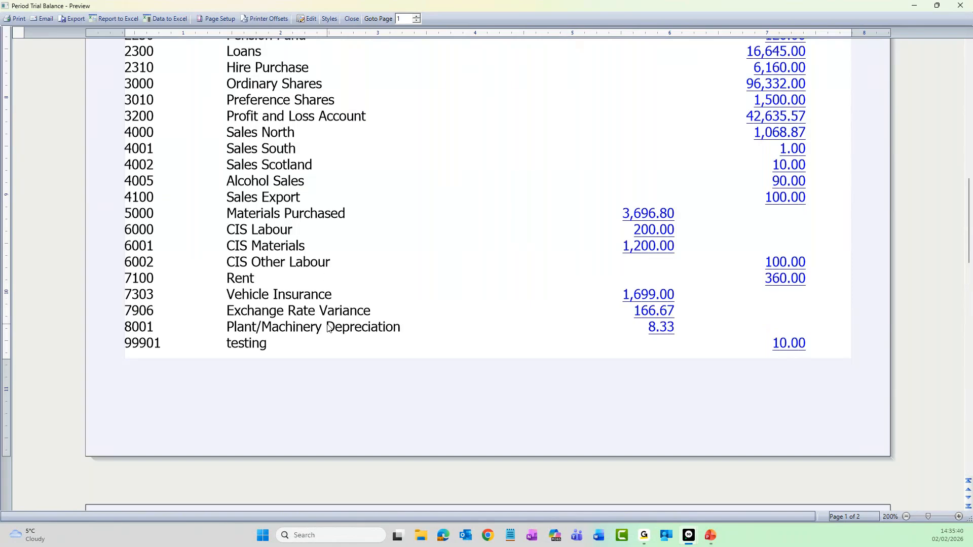
scroll(328, 327, up, 1)
scroll(328, 327, up, 1)
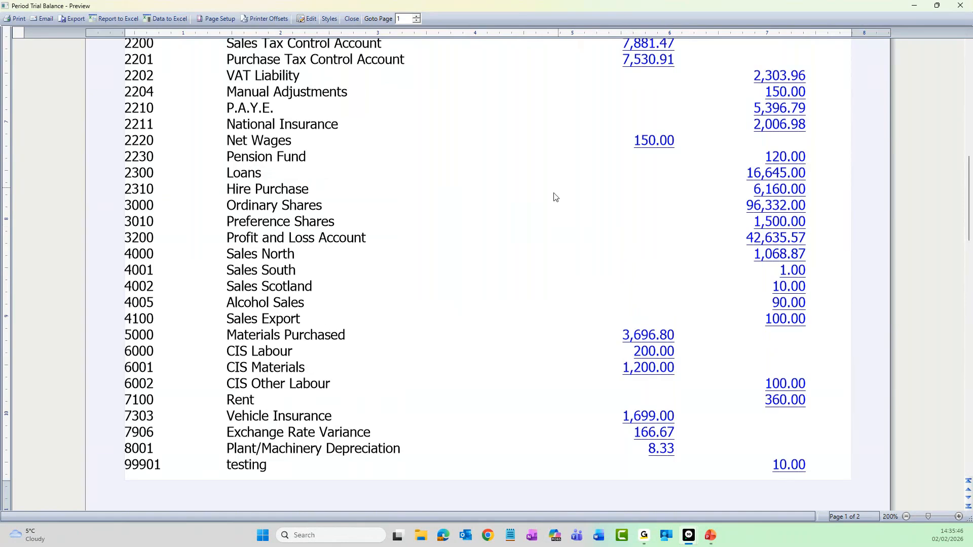
click(962, 9)
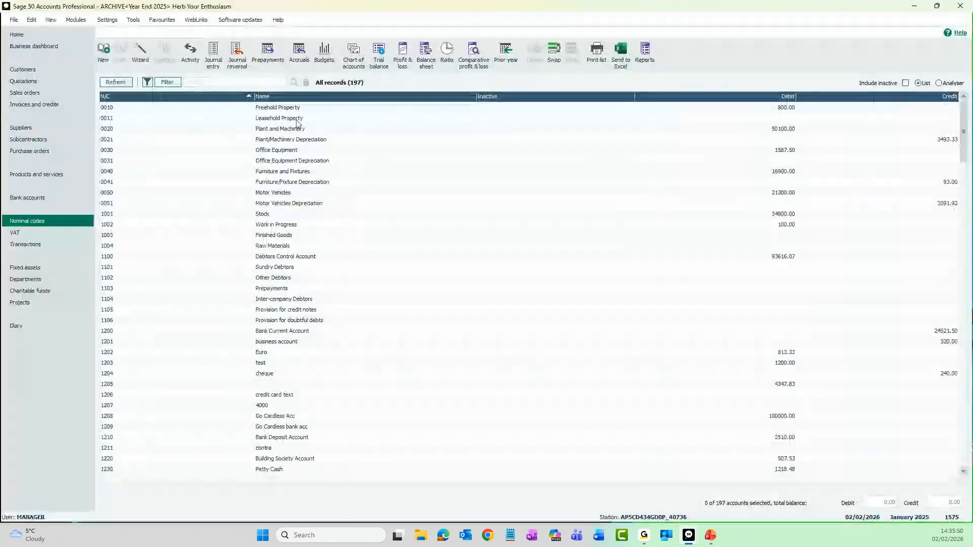
Step: Switch from the archive back to the live company data, agreeing to close all other windows
click(14, 21)
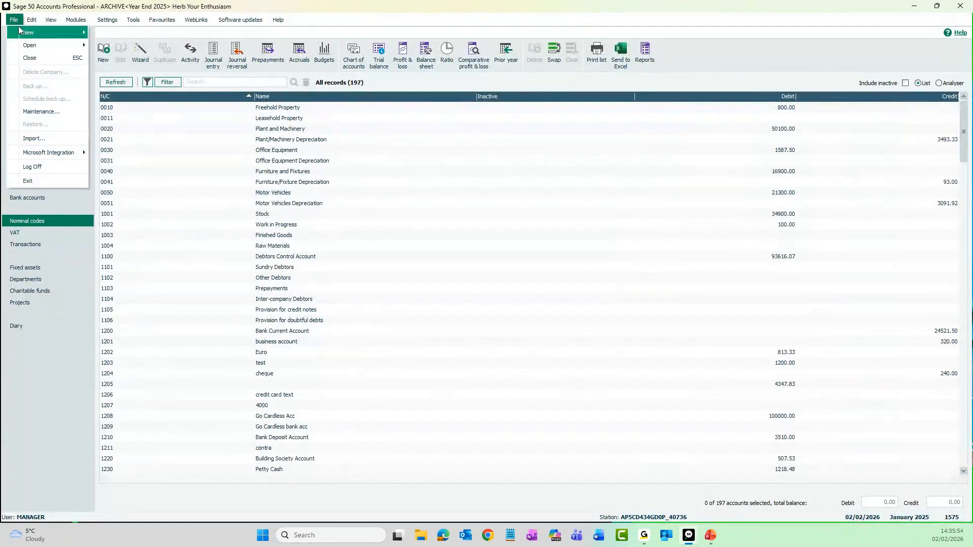
mouse_move(28, 47)
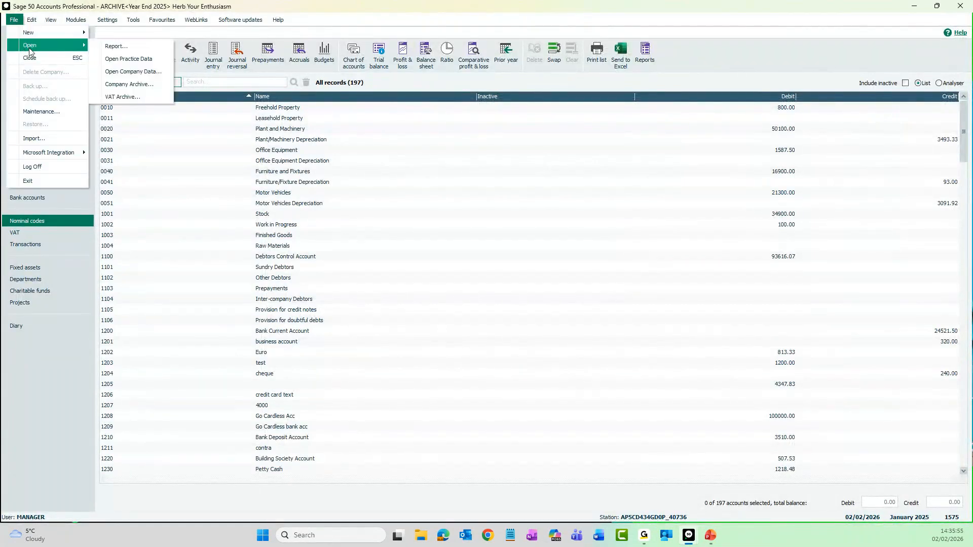
click(154, 76)
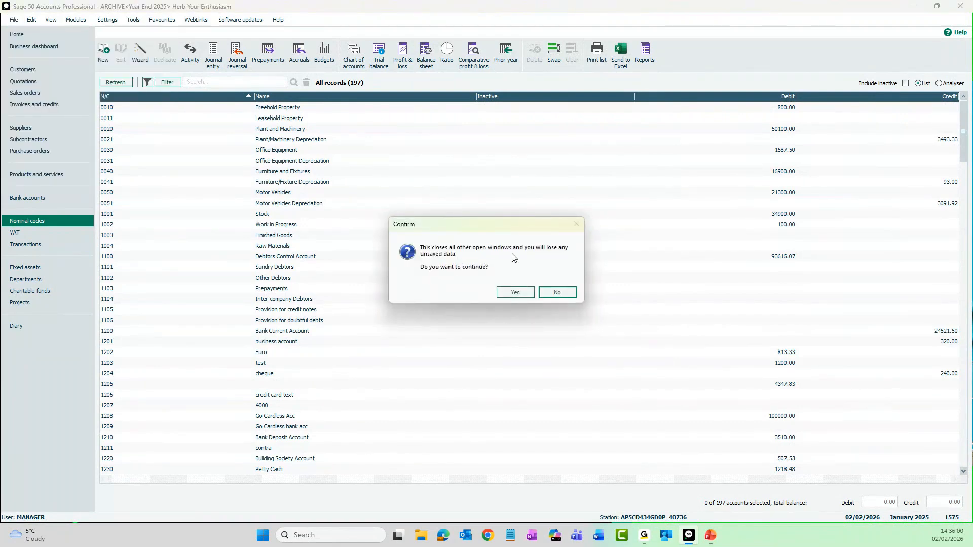
click(515, 293)
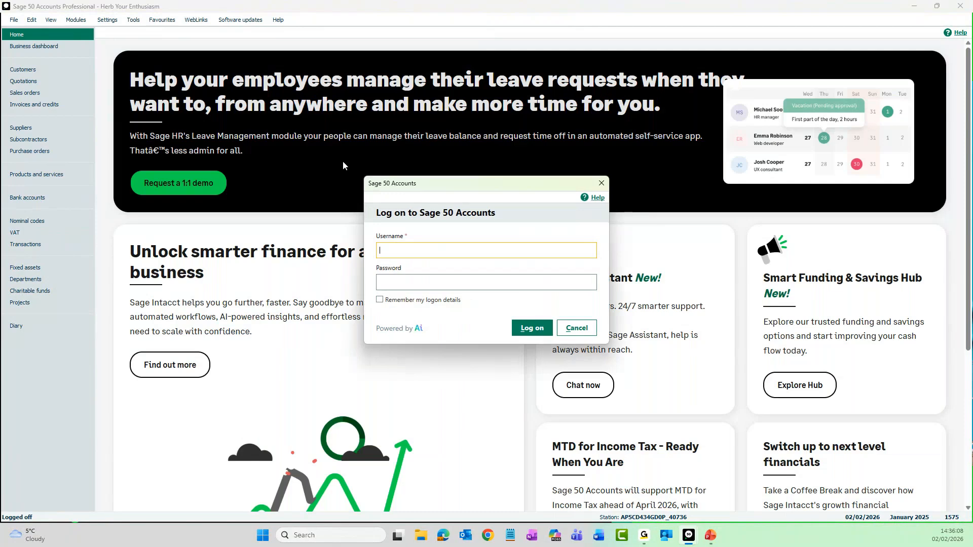
Step: Log on to the live company data with the username manager and the account password
text(manager)
key(Tab)
text(*)
key(Return)
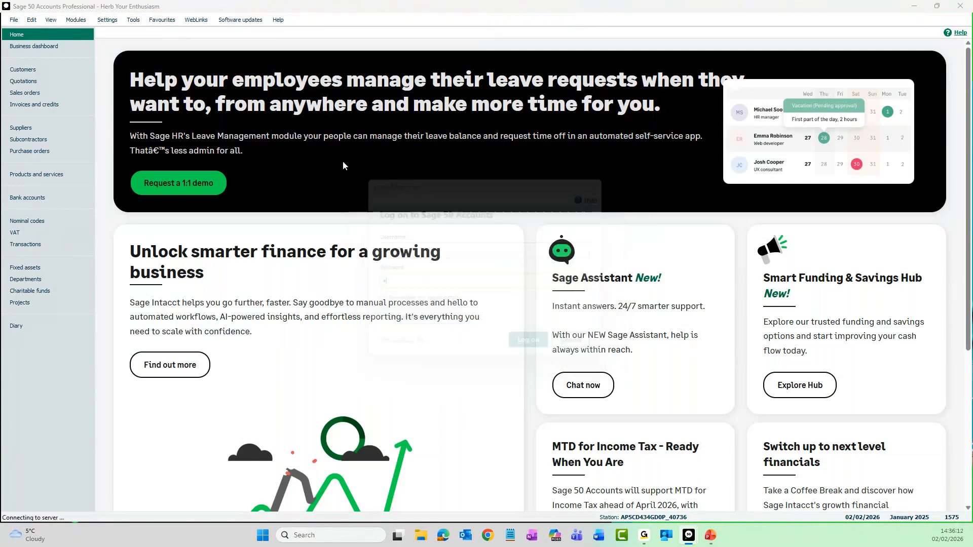